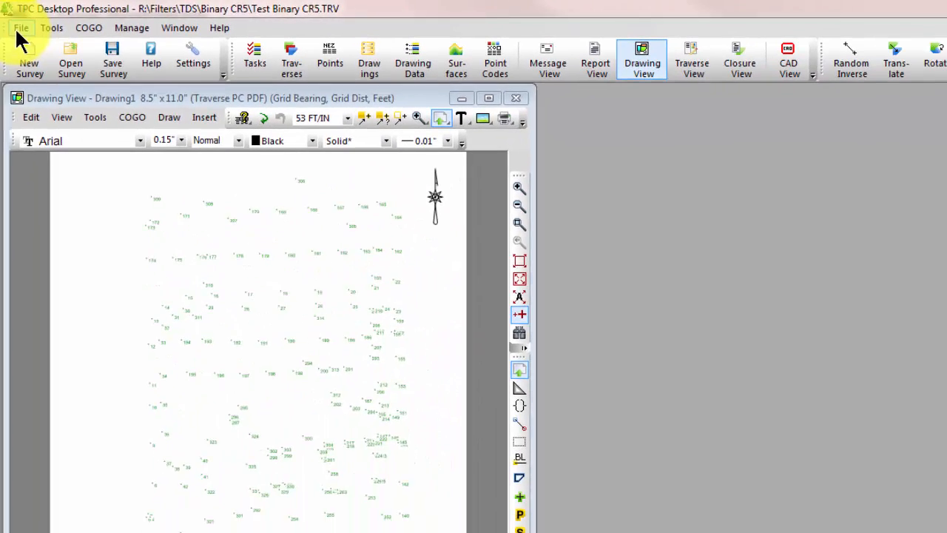
- Start a data import without saving the survey, open the TDS Binary CR5 import settings and review the choices for matching points
left_click(38, 50)
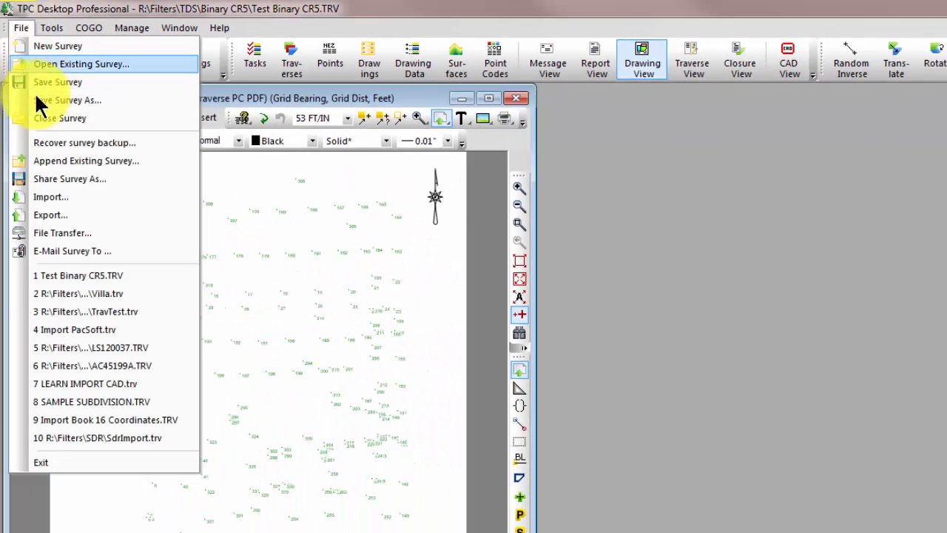
left_click(51, 196)
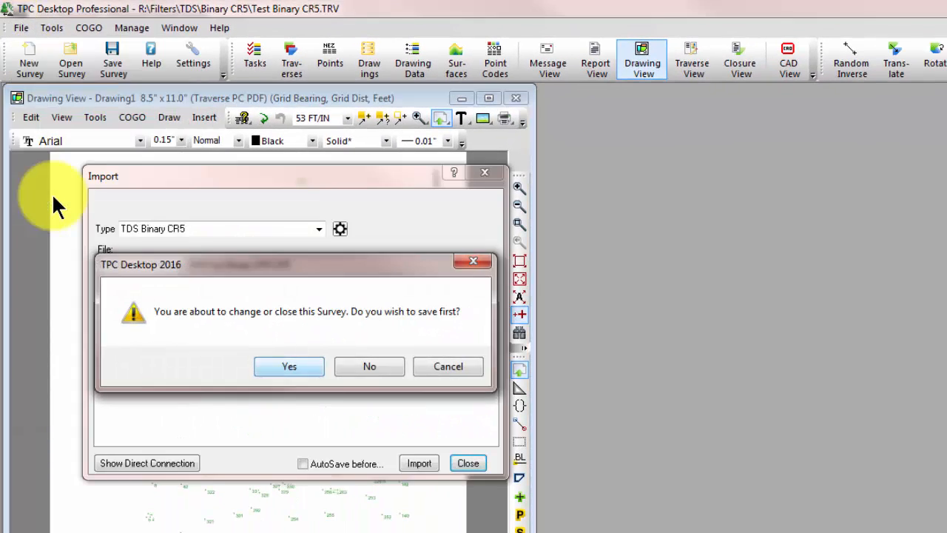
left_click(374, 366)
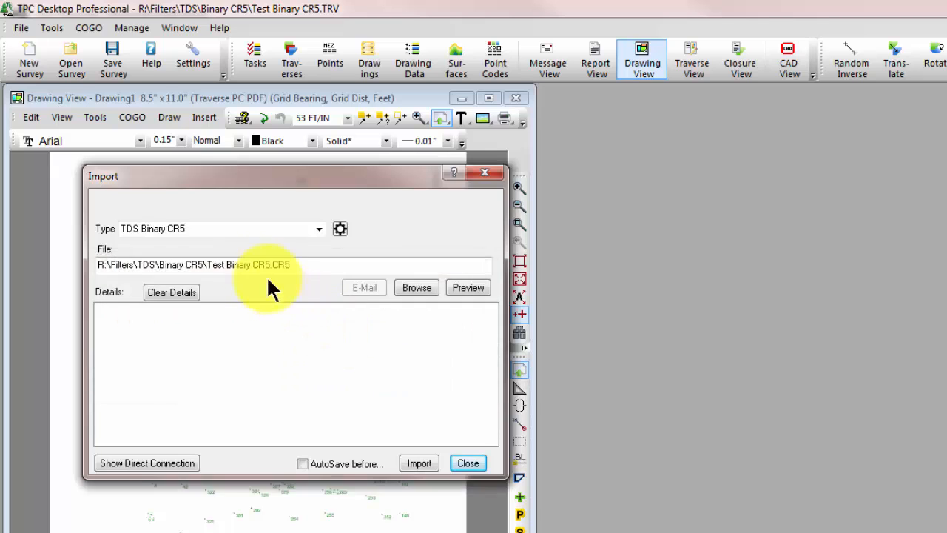
left_click(340, 228)
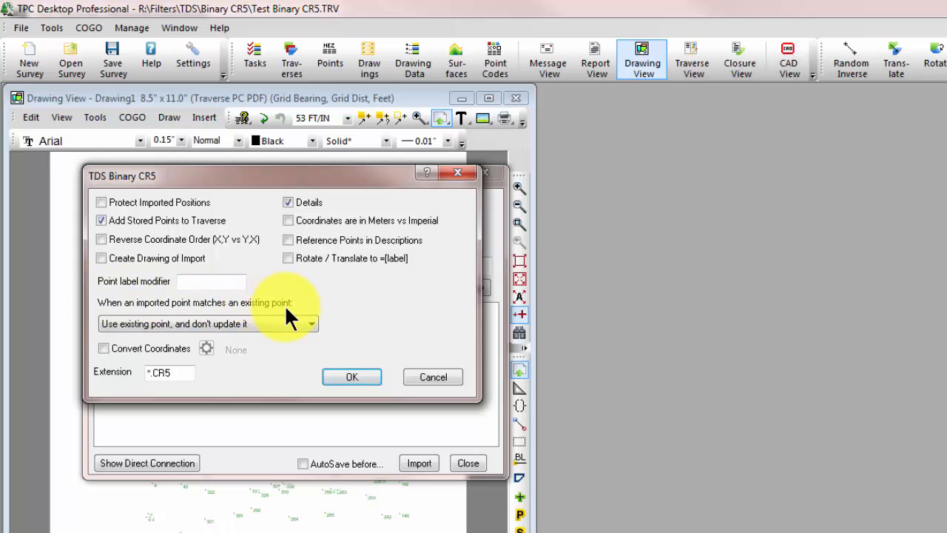
left_click(311, 324)
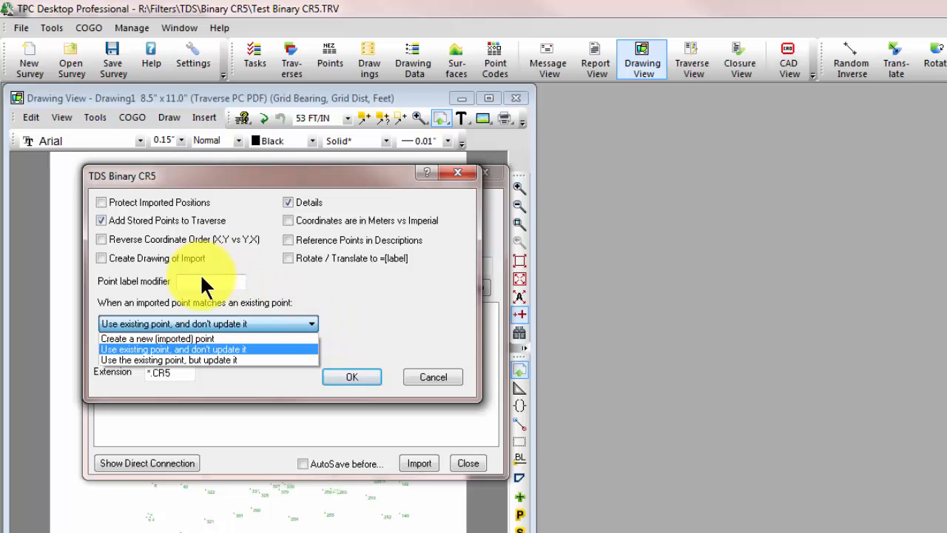
left_click(275, 279)
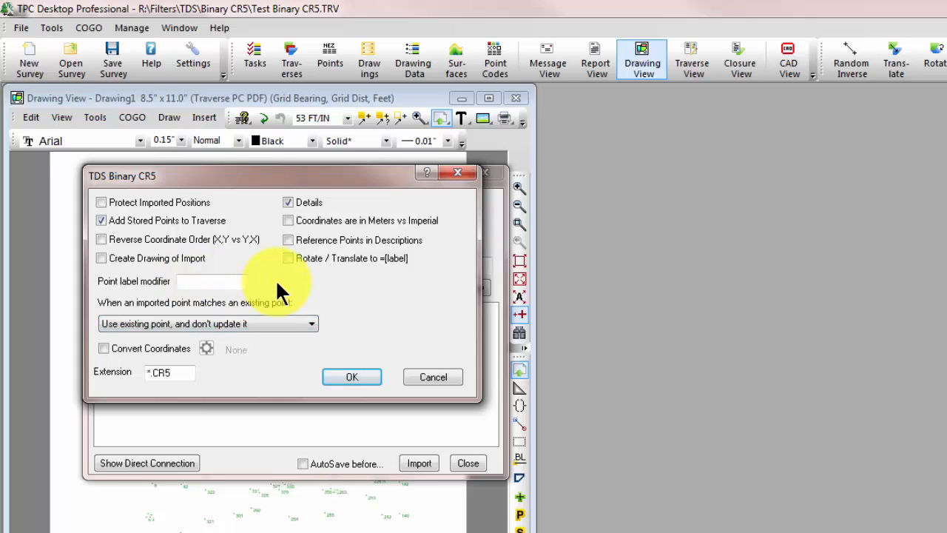
- Read the help topics on import settings, including importing matching points, converting coordinates and the point label modifier
key("F1")
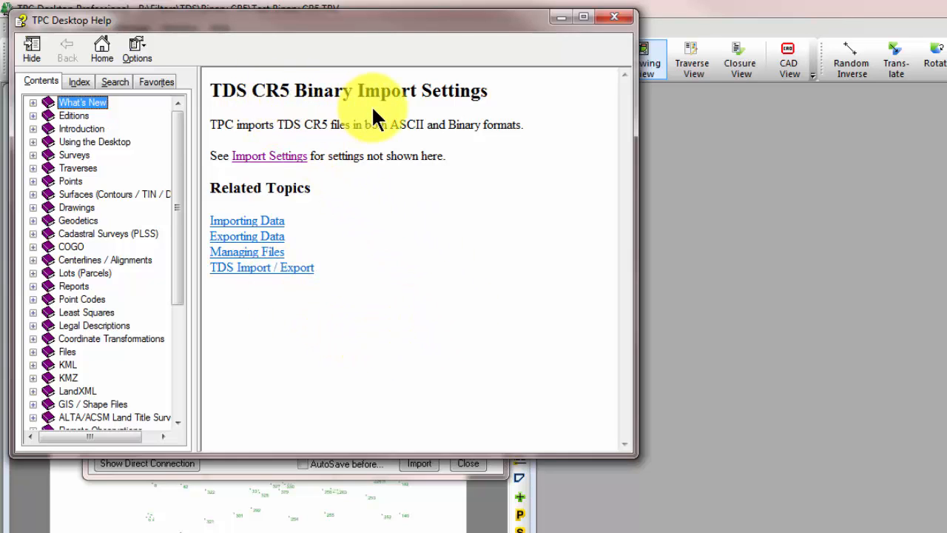
left_click(281, 161)
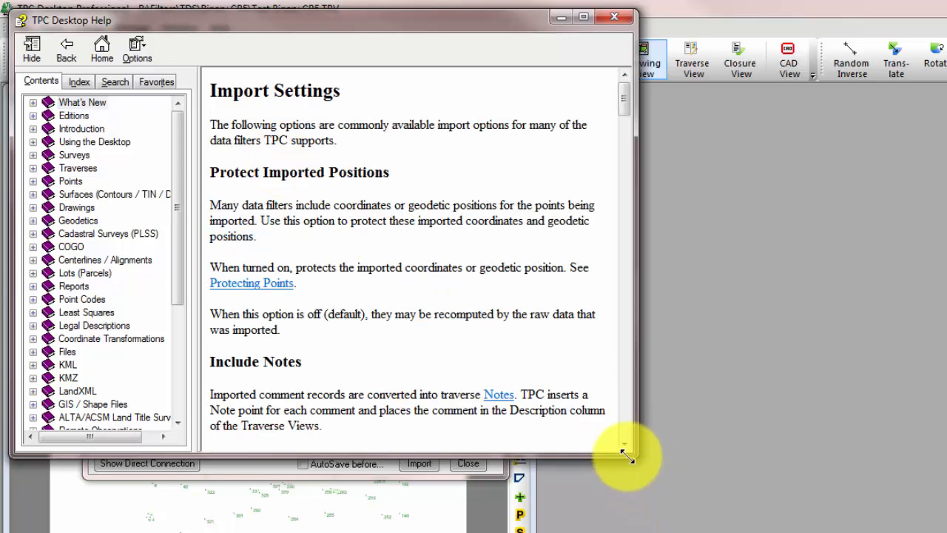
left_click_drag(628, 451, 943, 529)
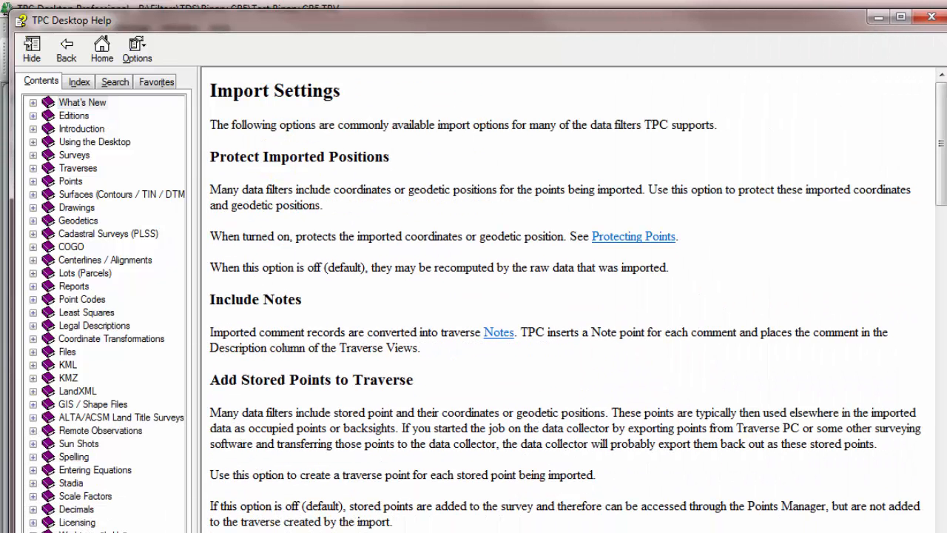
left_click_drag(940, 153, 944, 330)
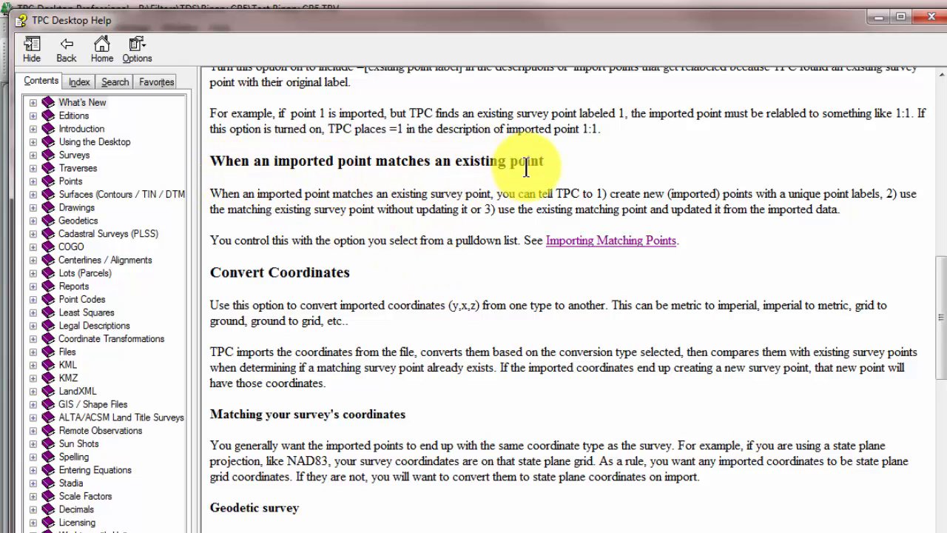
left_click(569, 247)
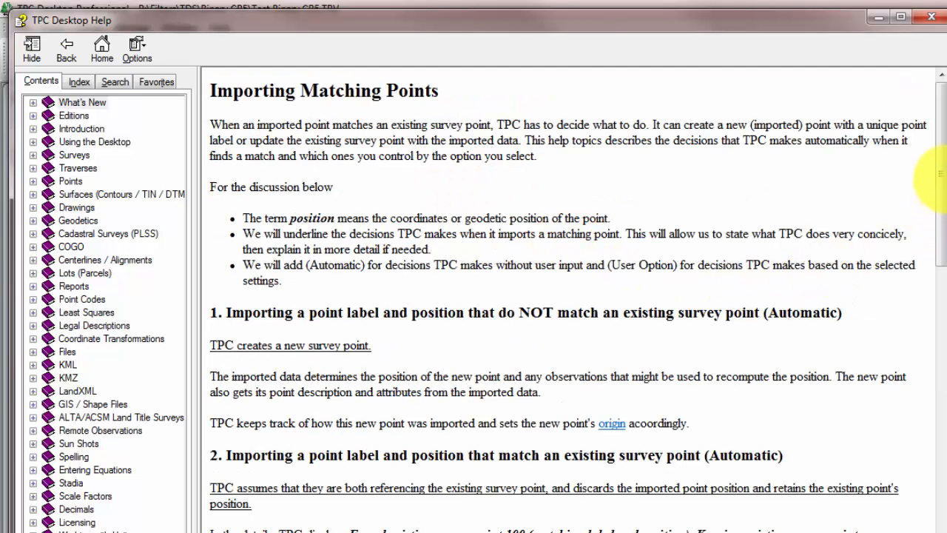
scroll(939, 186, "down", 3)
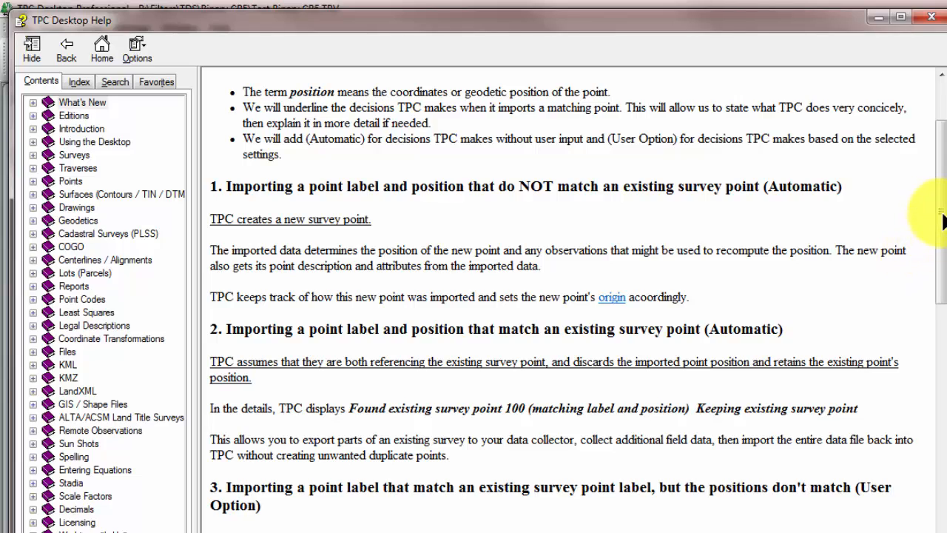
left_click_drag(938, 211, 915, 243)
left_click(65, 48)
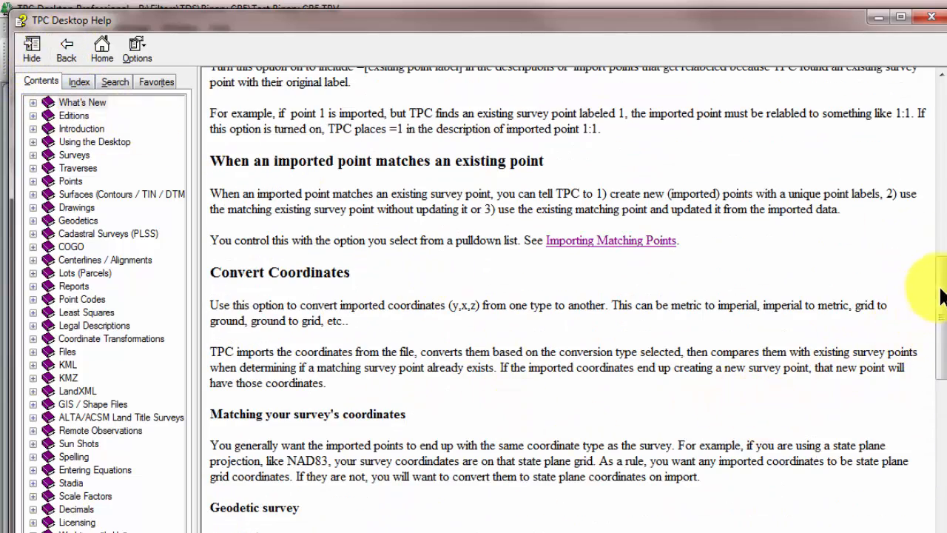
left_click_drag(938, 295, 933, 435)
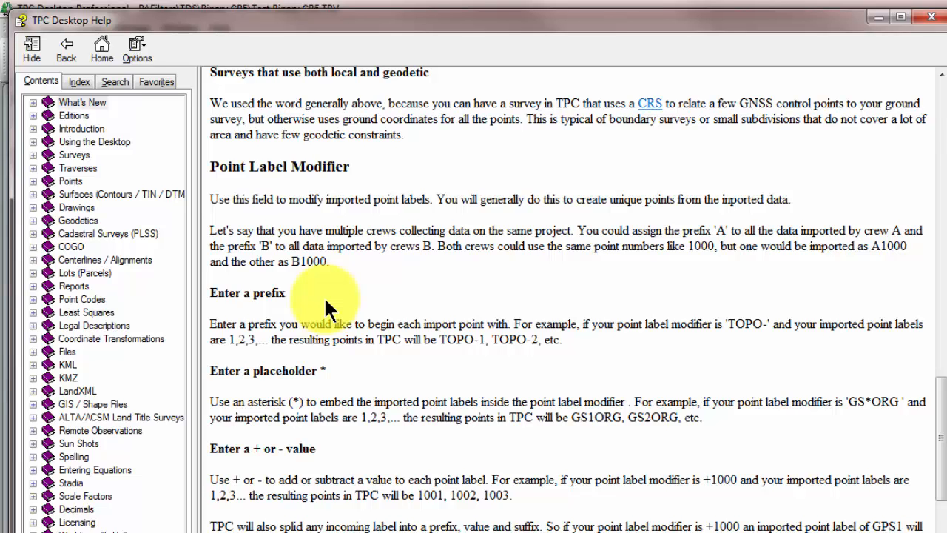
left_click(929, 19)
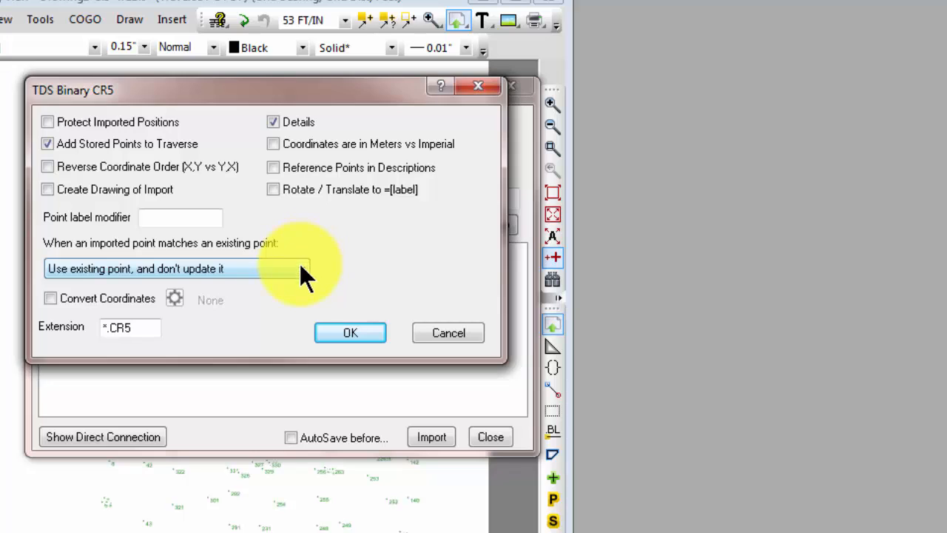
- Set imported points that match an existing point to "Create a new (imported) point", keeping Details on, and accept the import settings
left_click(299, 267)
left_click(191, 287)
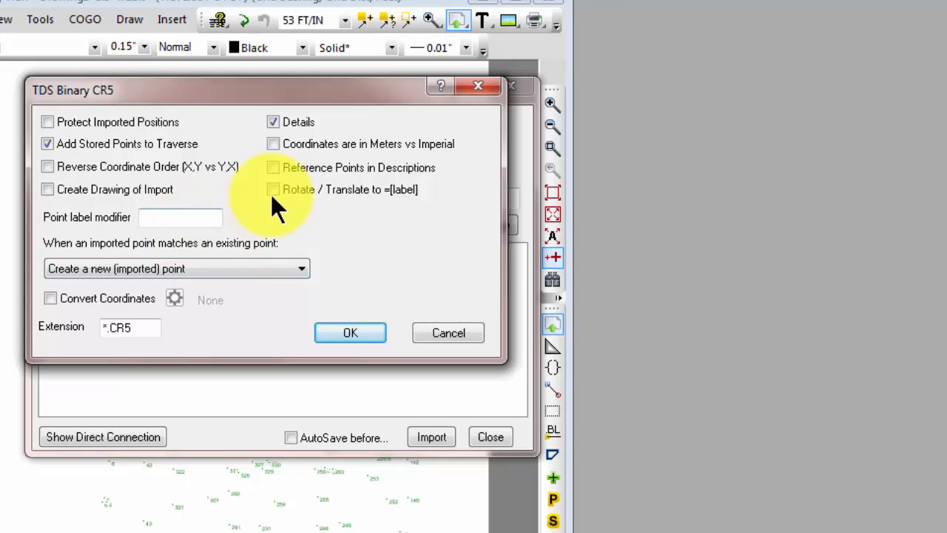
left_click(289, 120)
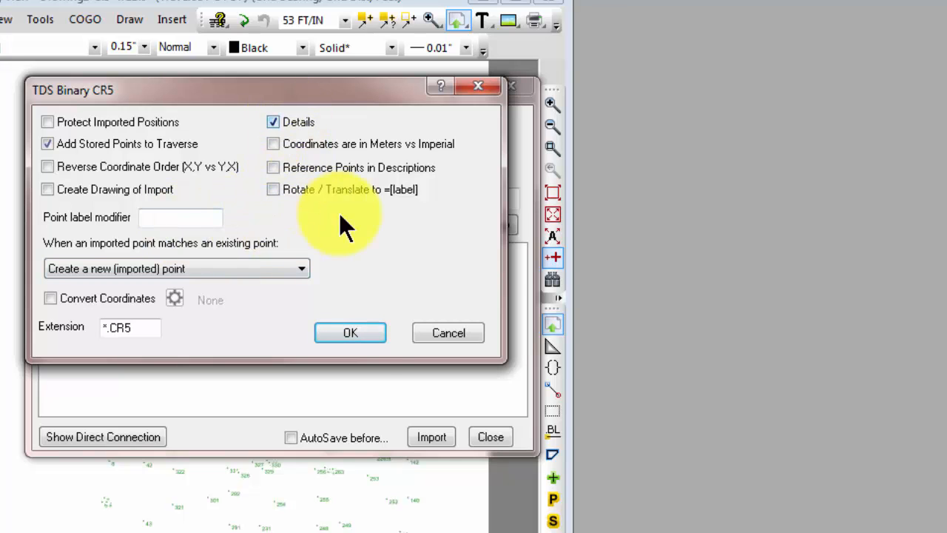
left_click(363, 333)
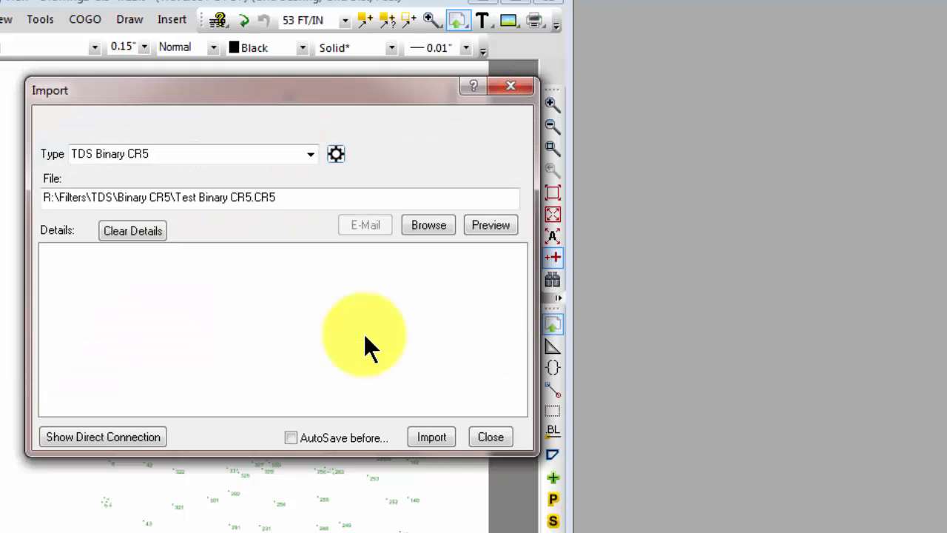
- Import sautrial2.cr5 from the Binary CR5 folder into the survey and close the import dialog
left_click(426, 225)
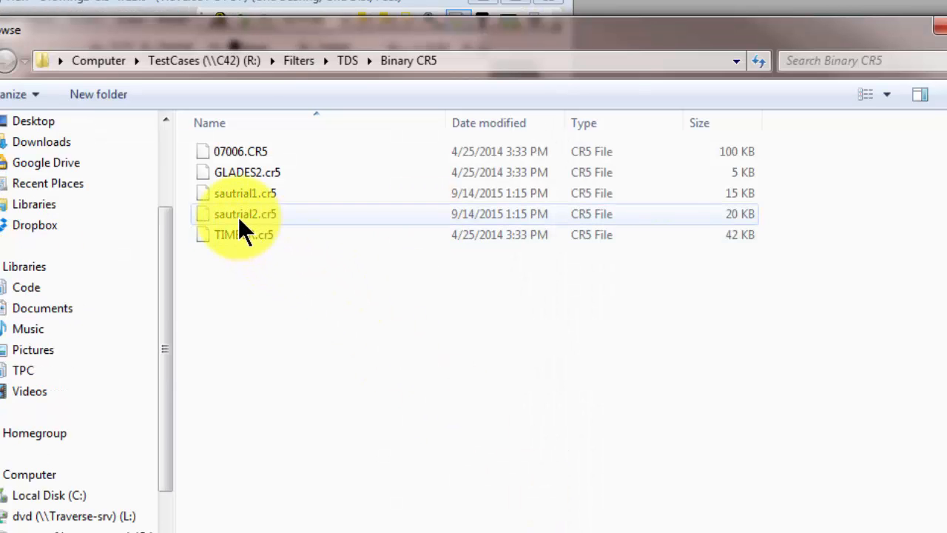
double_click(238, 215)
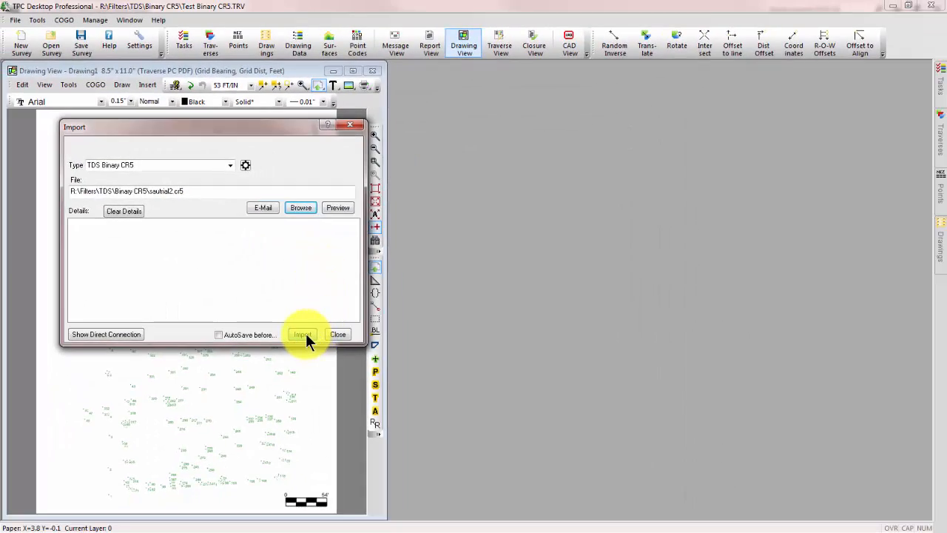
left_click(306, 333)
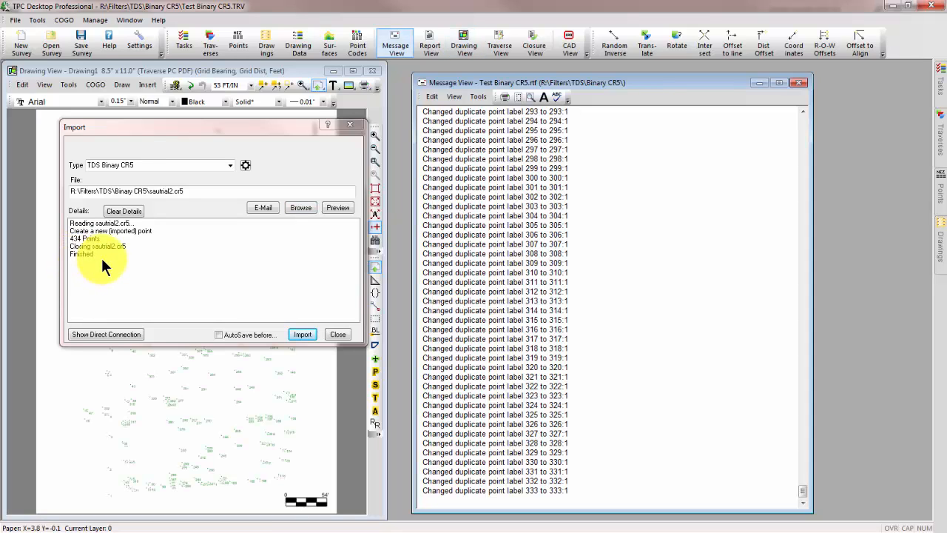
left_click(342, 336)
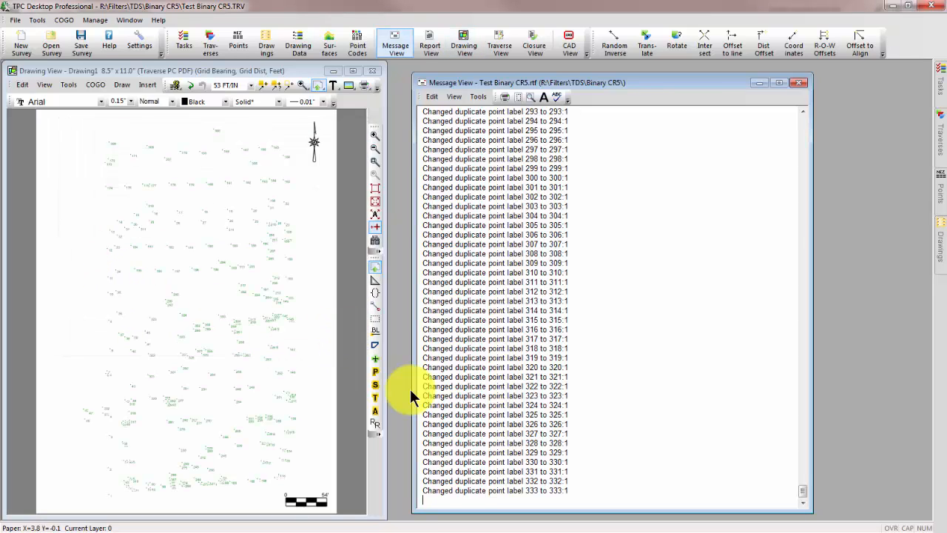
- Examine the import log in the Message View, from the imported point coordinates through the relabeled duplicate points
left_click_drag(803, 491, 804, 192)
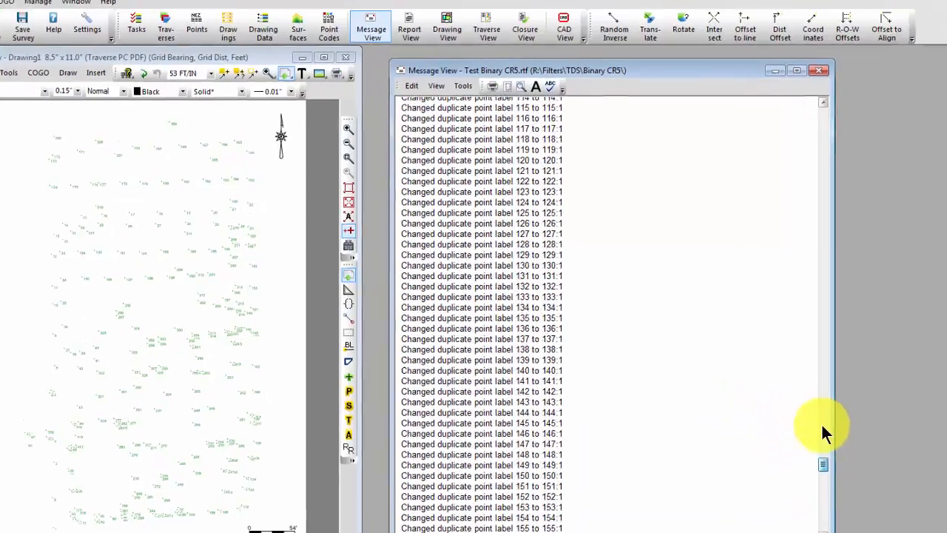
left_click_drag(876, 196, 873, 92)
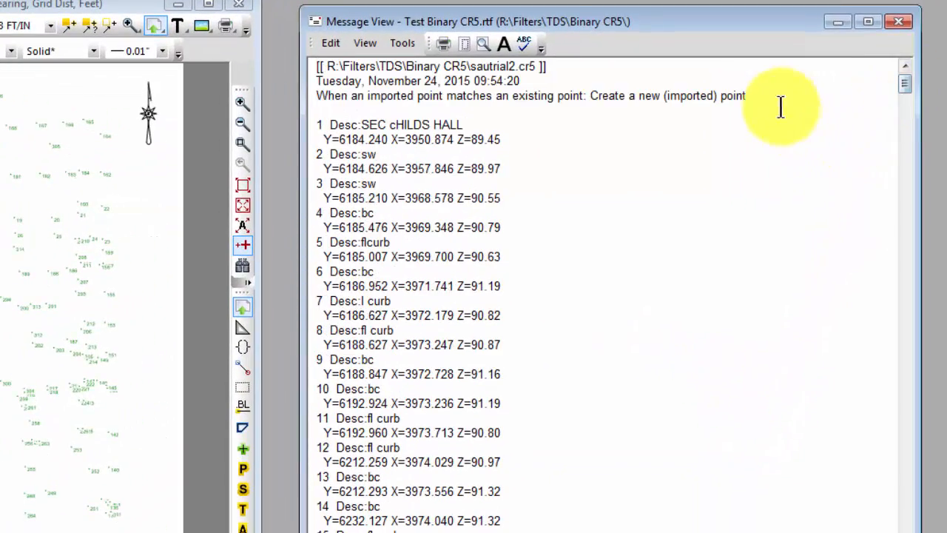
left_click(759, 93)
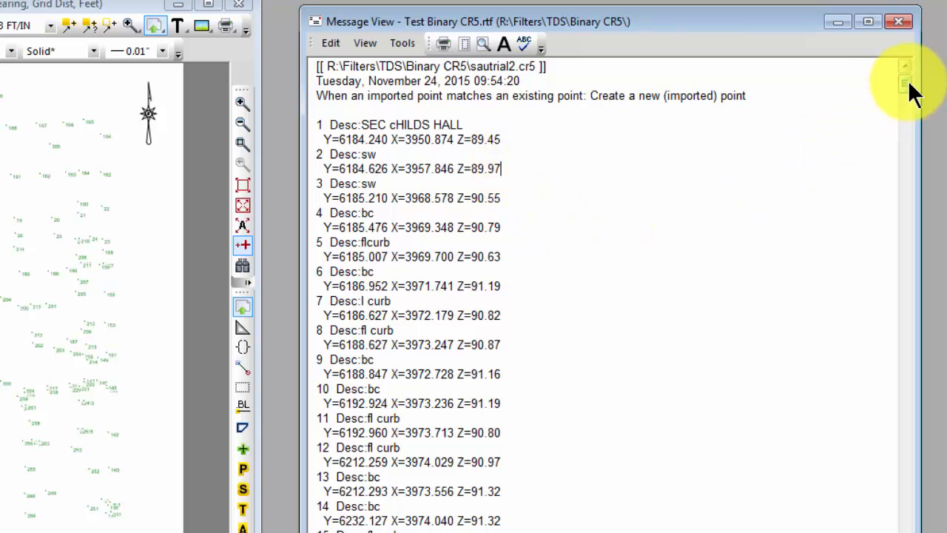
left_click_drag(909, 81, 904, 504)
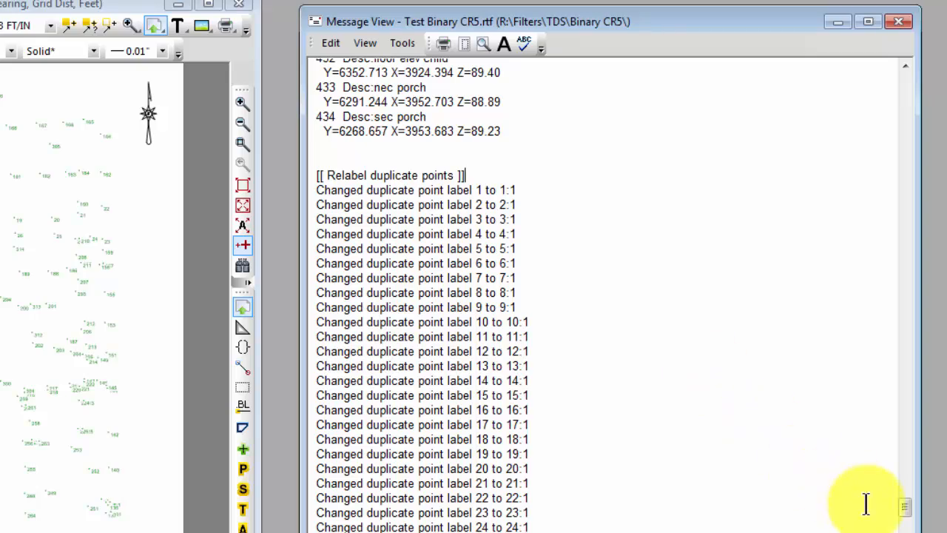
left_click_drag(904, 507, 905, 532)
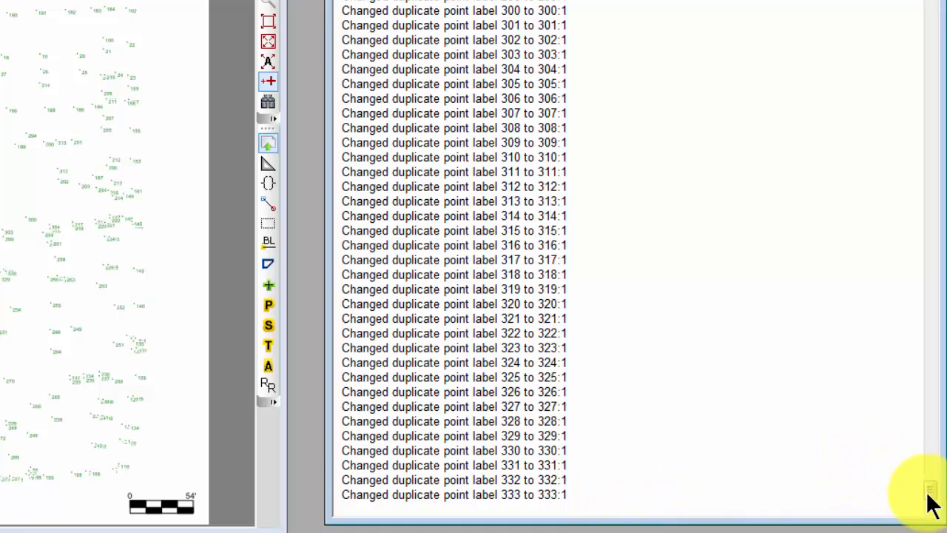
left_click_drag(928, 493, 927, 327)
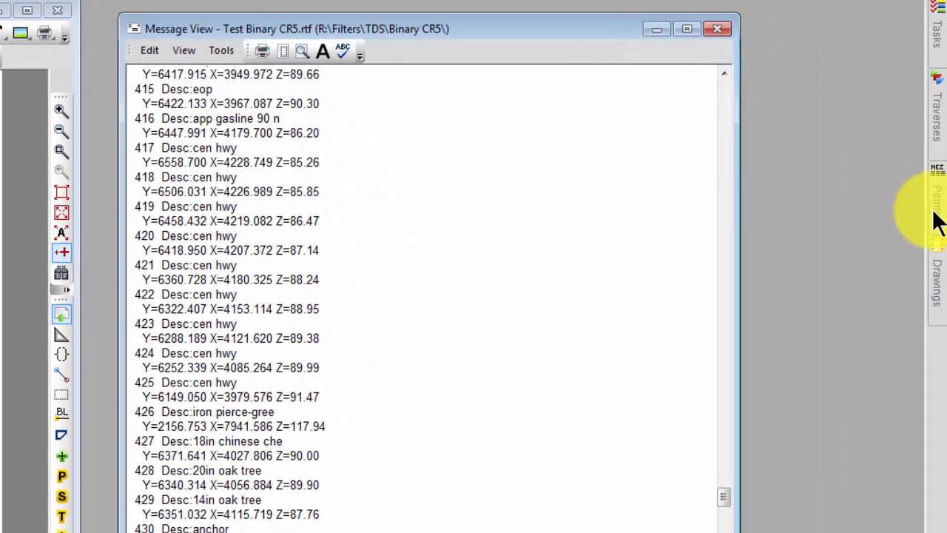
- Compare the original and relabeled imported points in the survey's point list, from point 1 through the 330s
left_click(935, 216)
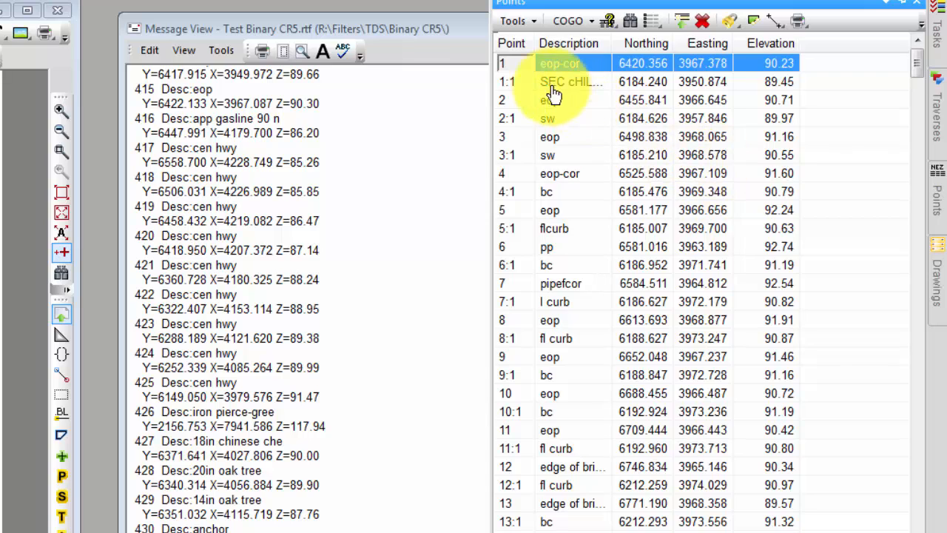
left_click(585, 67)
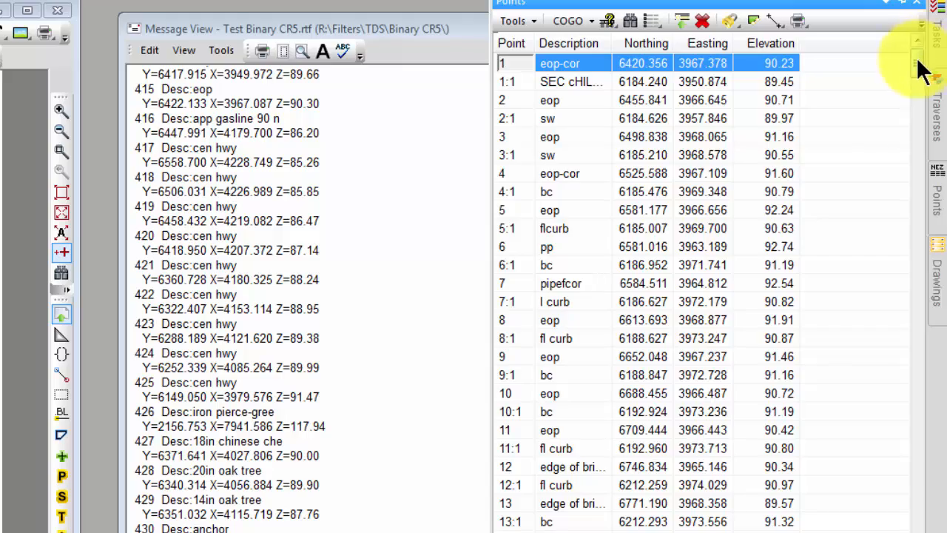
left_click_drag(917, 60, 880, 531)
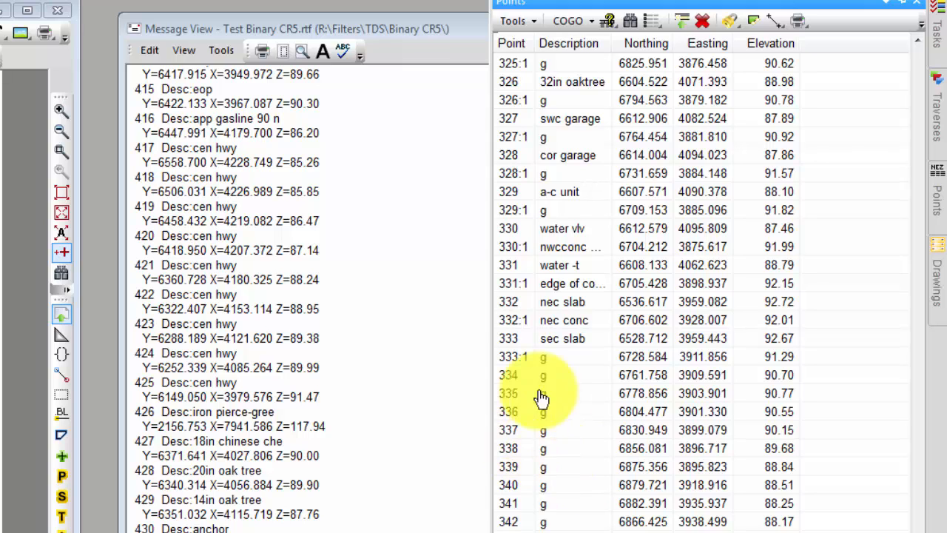
left_click(397, 188)
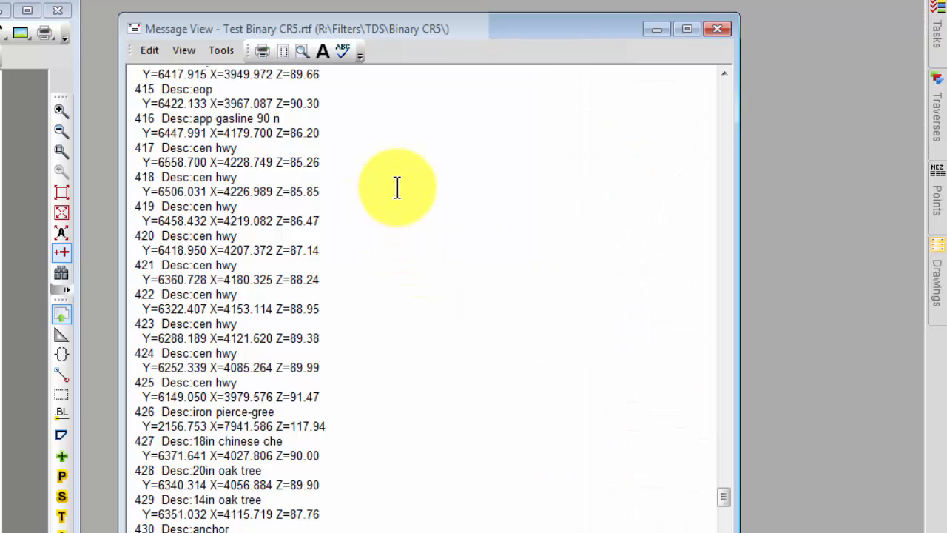
- Clear the import log from the Message View
right_click(519, 222)
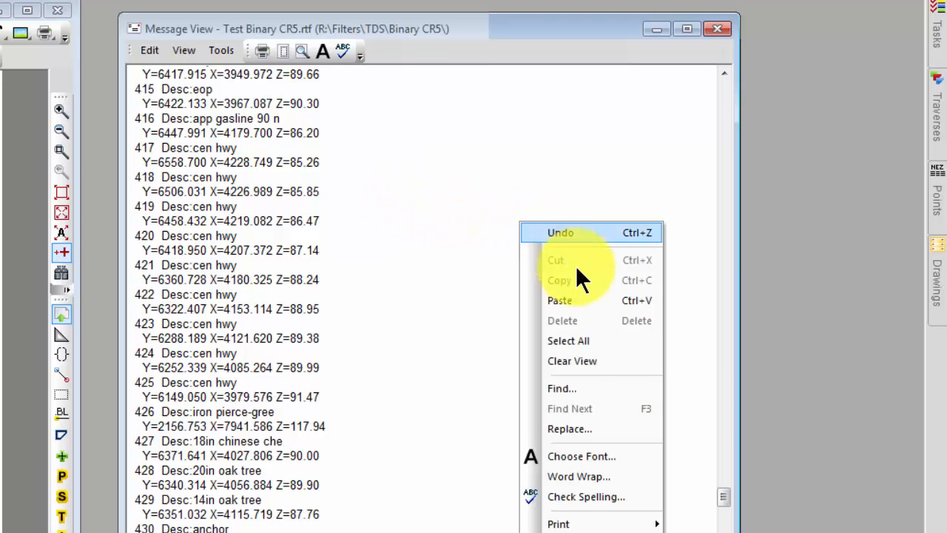
left_click(572, 358)
left_click(185, 362)
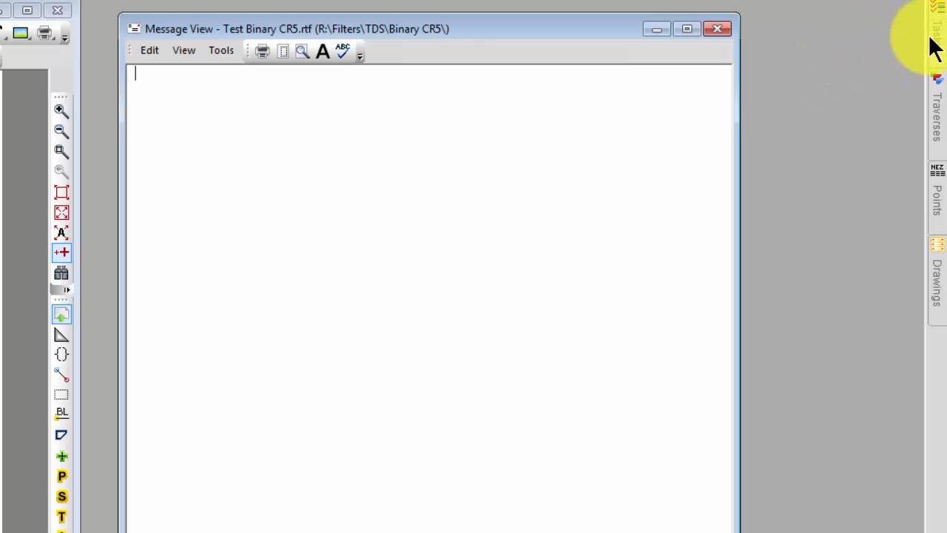
- Reopen the survey Test Binary CR5.TRV without saving the current changes, unlocking the file
mouse_move(937, 45)
left_click(631, 45)
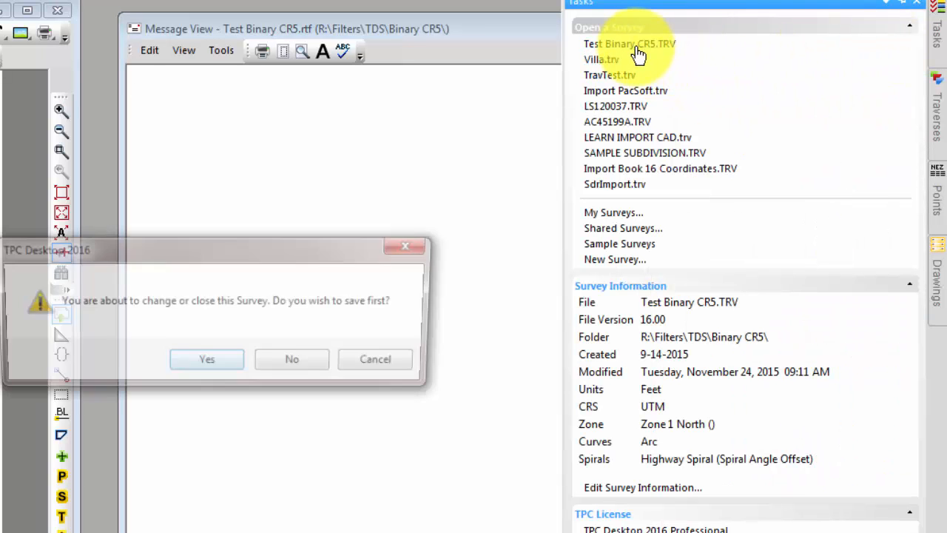
left_click(281, 364)
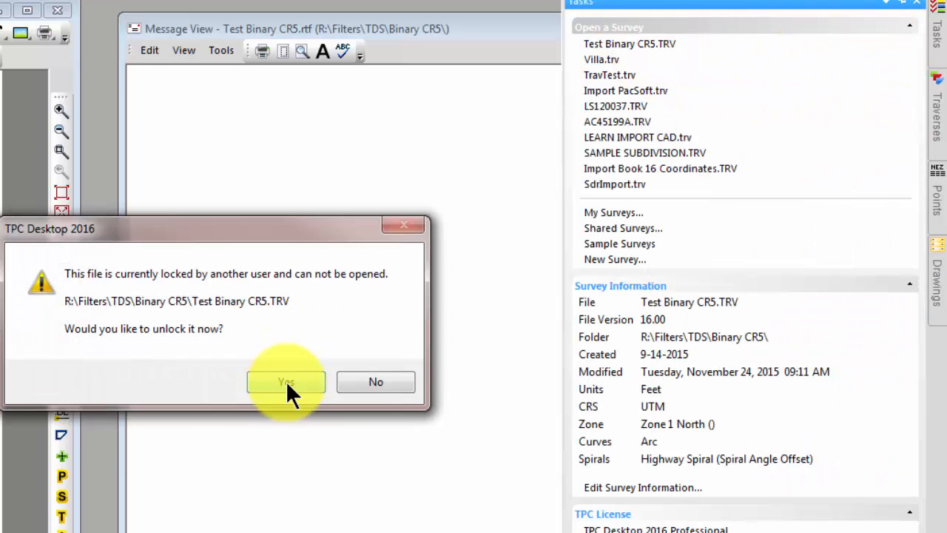
left_click(285, 381)
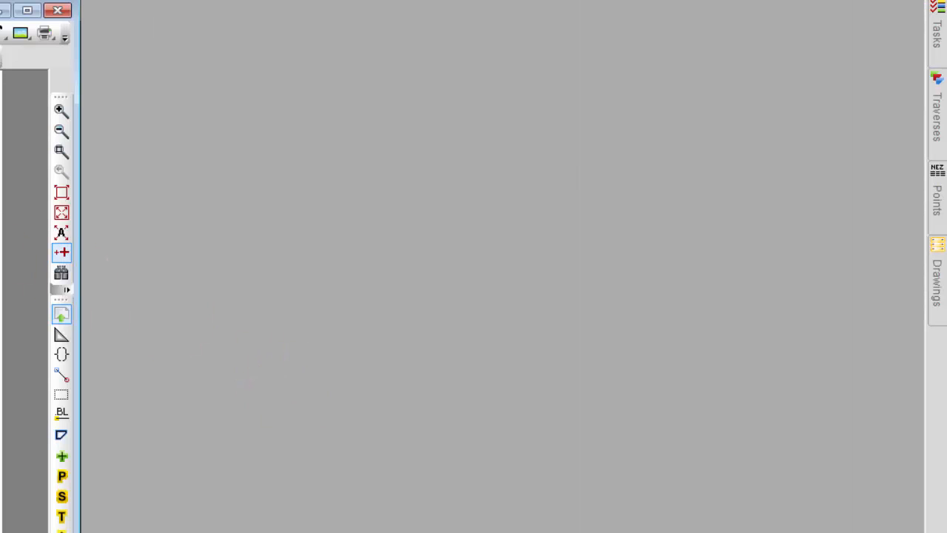
- Start a TDS Binary CR5 import without saving the survey and set the point label modifier to +1000
left_click(53, 119)
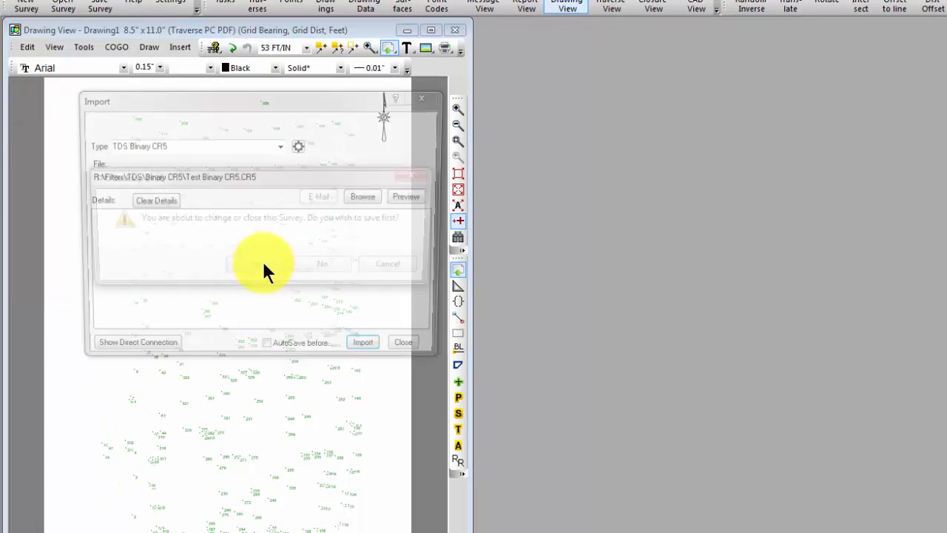
left_click(328, 264)
left_click(301, 143)
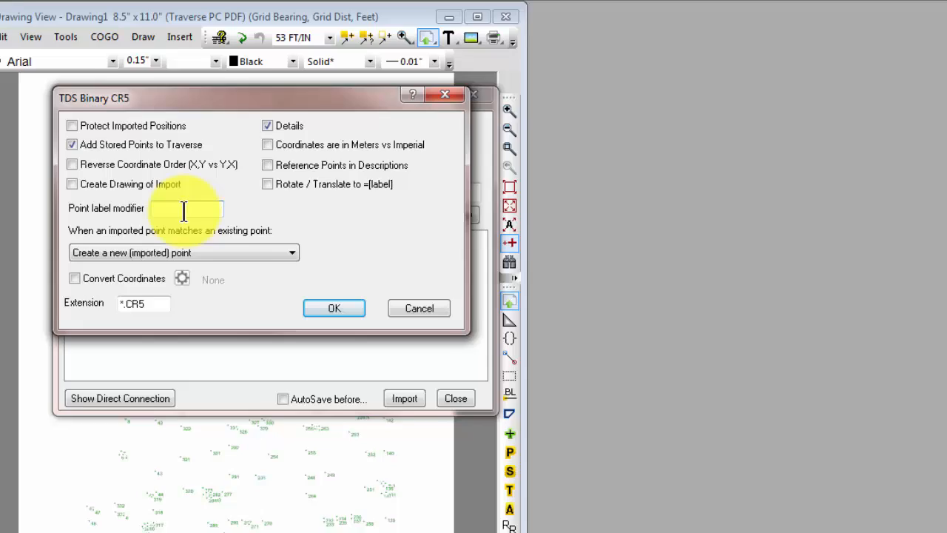
left_click(184, 211)
type("+1000")
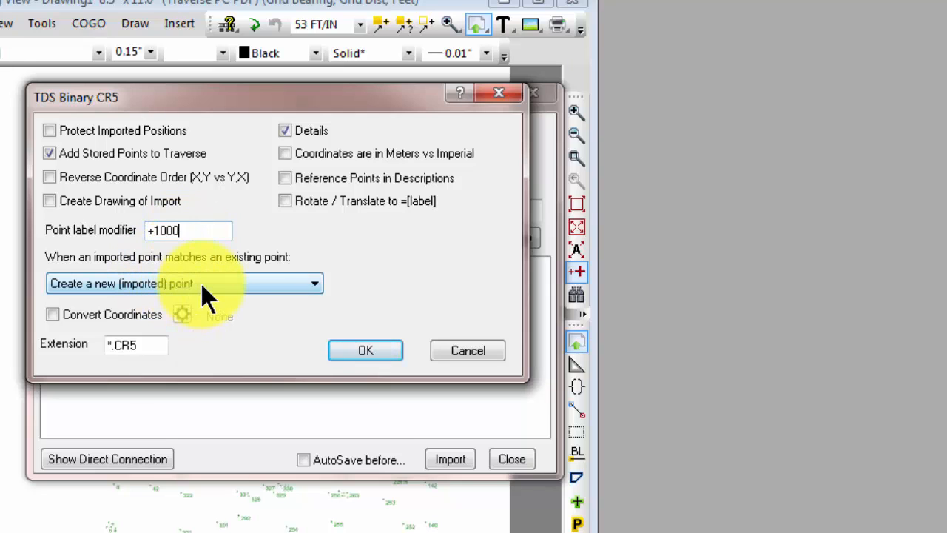
left_click(384, 342)
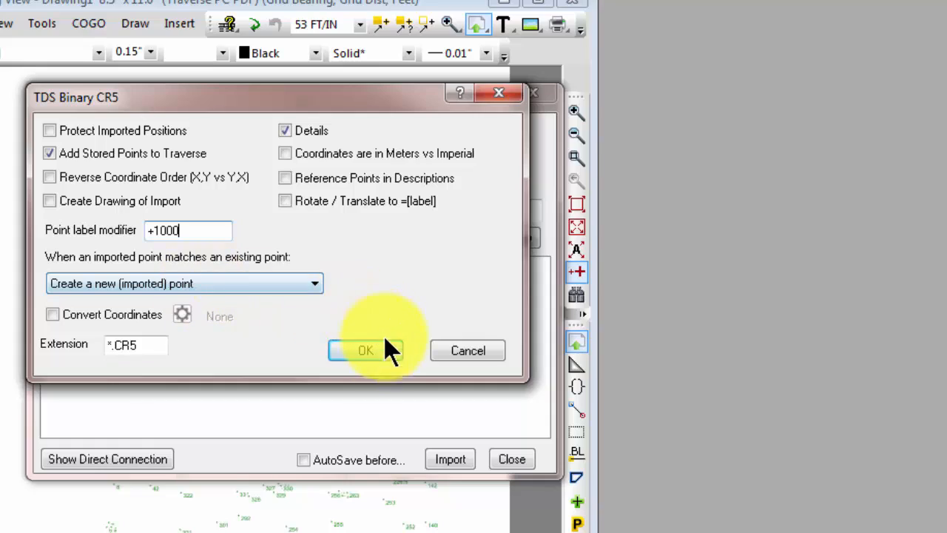
- Import sautrial2.cr5 with the label modifier applied and close the import dialog
left_click(444, 239)
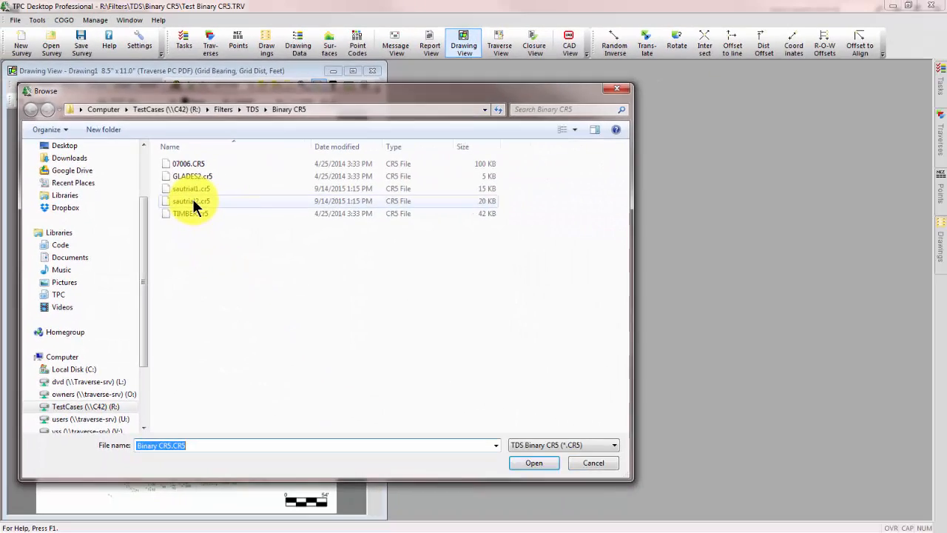
double_click(191, 200)
left_click(301, 335)
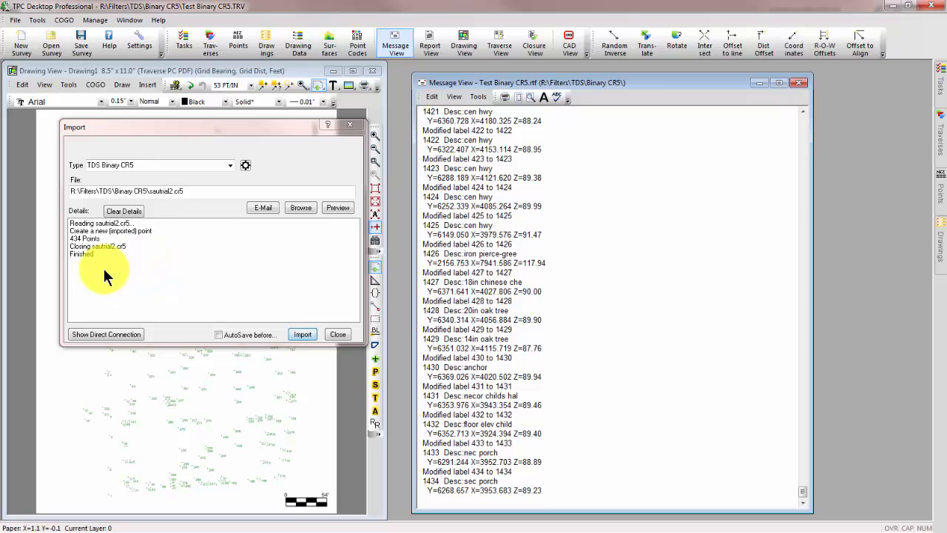
left_click(339, 335)
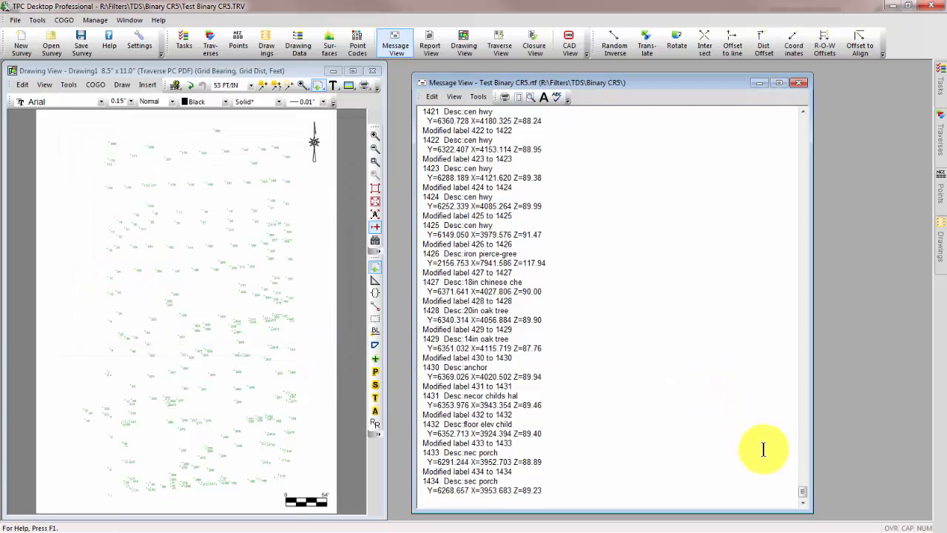
- Examine the modified point labels in the import log and compare the original and imported points in the survey's point list
left_click_drag(802, 494, 797, 136)
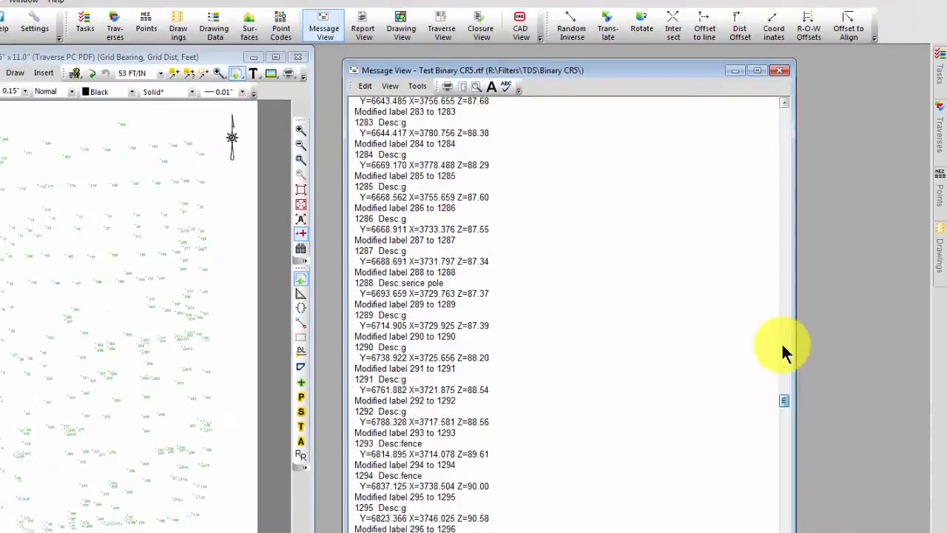
left_click_drag(728, 118, 730, 97)
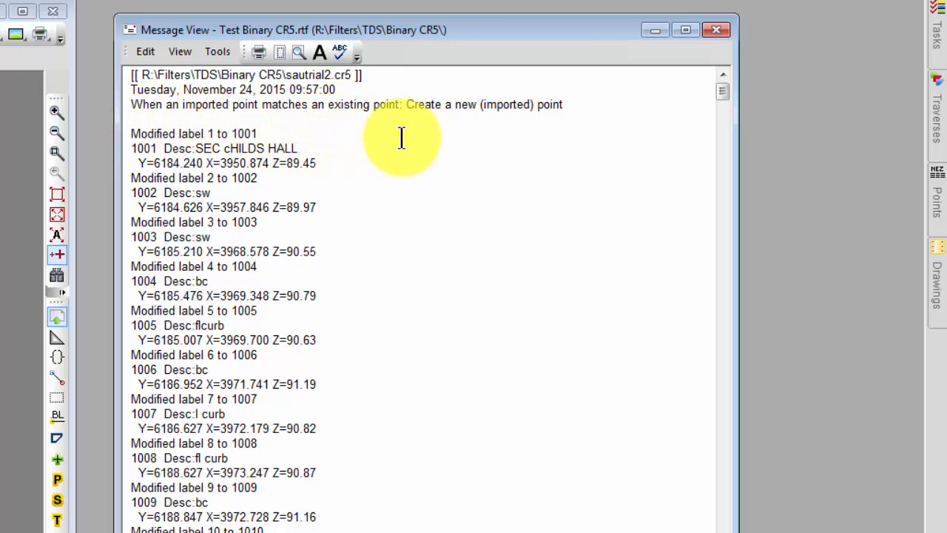
left_click(262, 133)
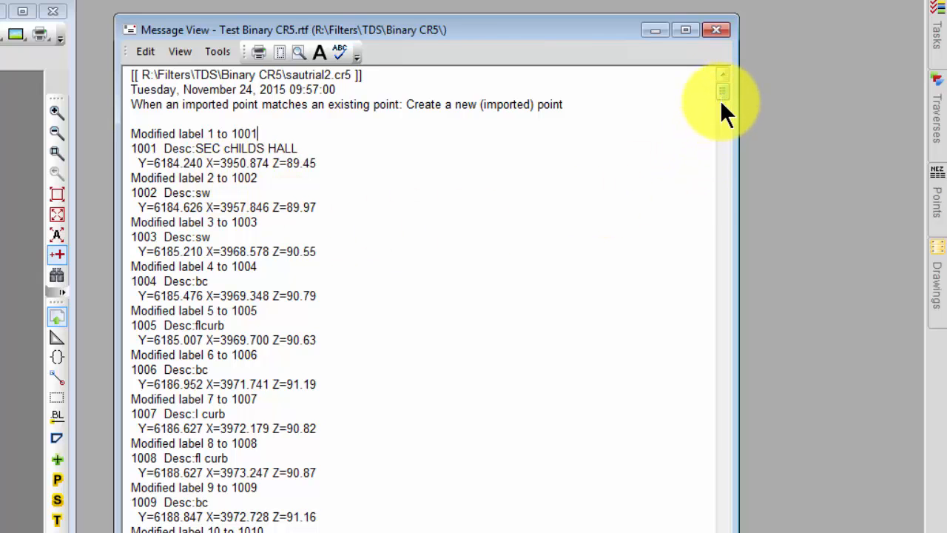
left_click_drag(721, 103, 716, 532)
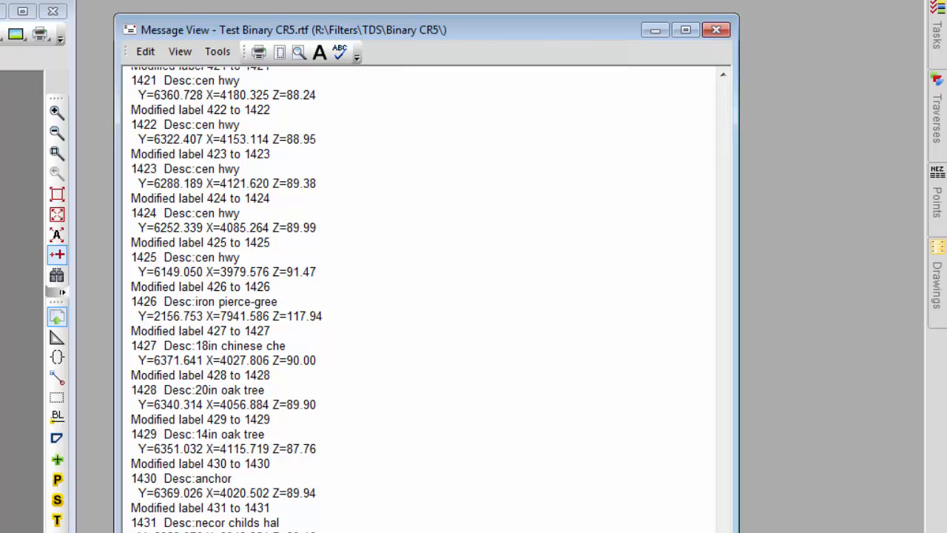
left_click(935, 205)
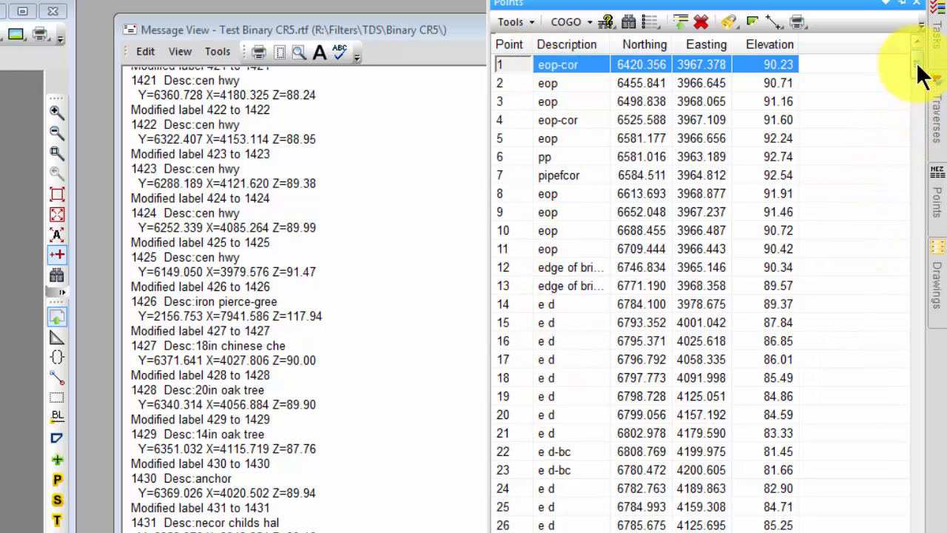
left_click_drag(916, 65, 890, 346)
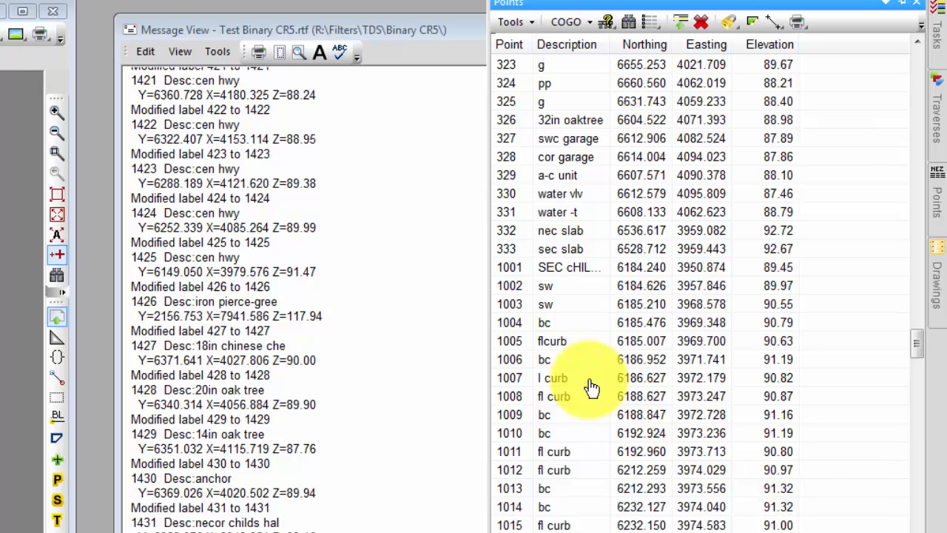
- Clear the label-modifier import log from the Message View
left_click(432, 156)
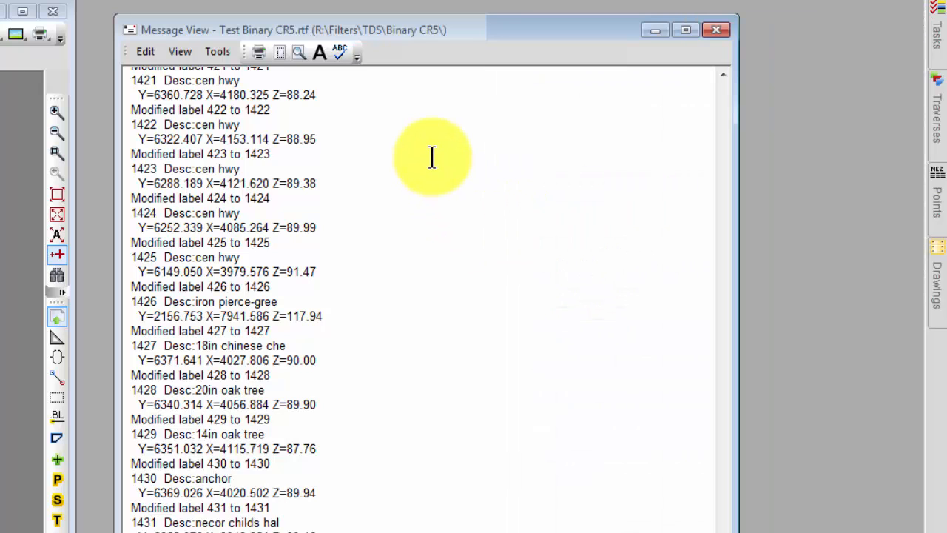
right_click(432, 156)
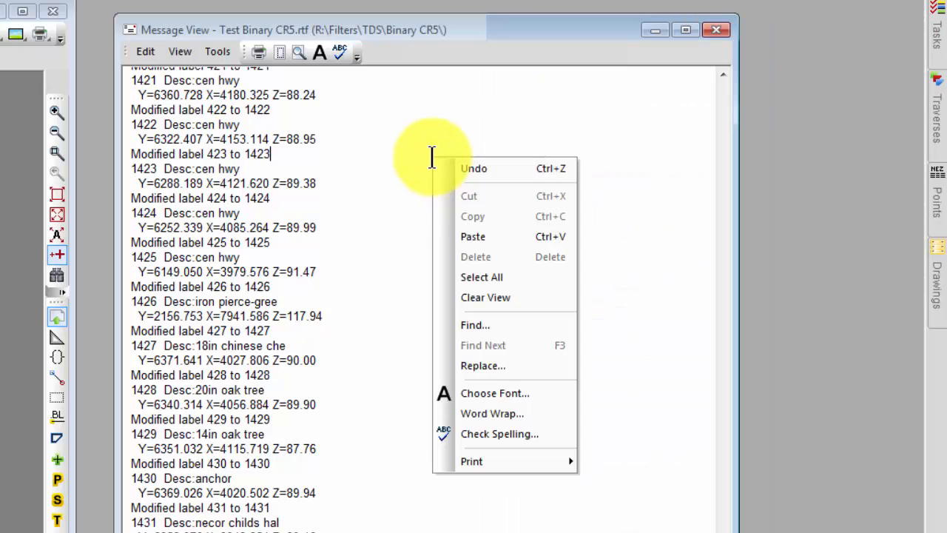
left_click(489, 296)
left_click(181, 365)
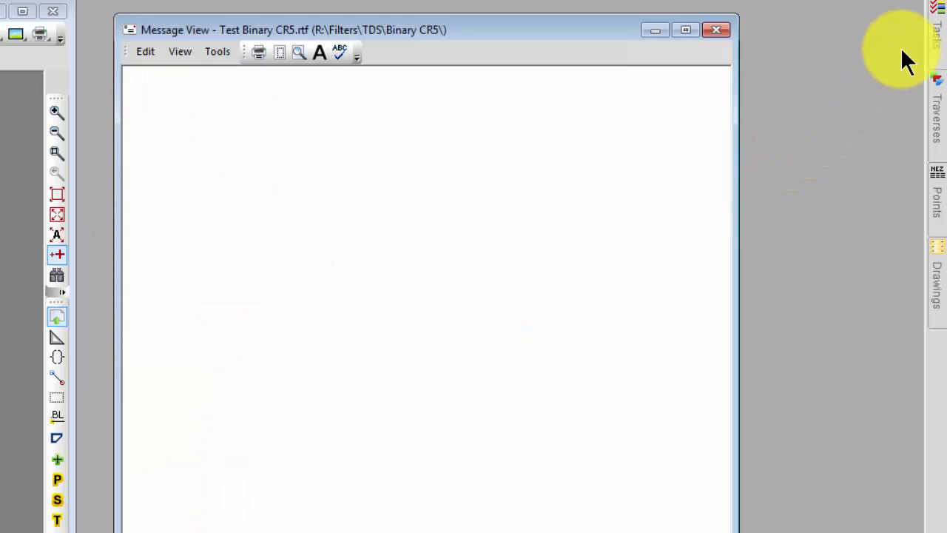
- Discard the imported points by reopening Test Binary CR5.TRV without saving and unlocking the file
left_click(936, 37)
left_click(632, 46)
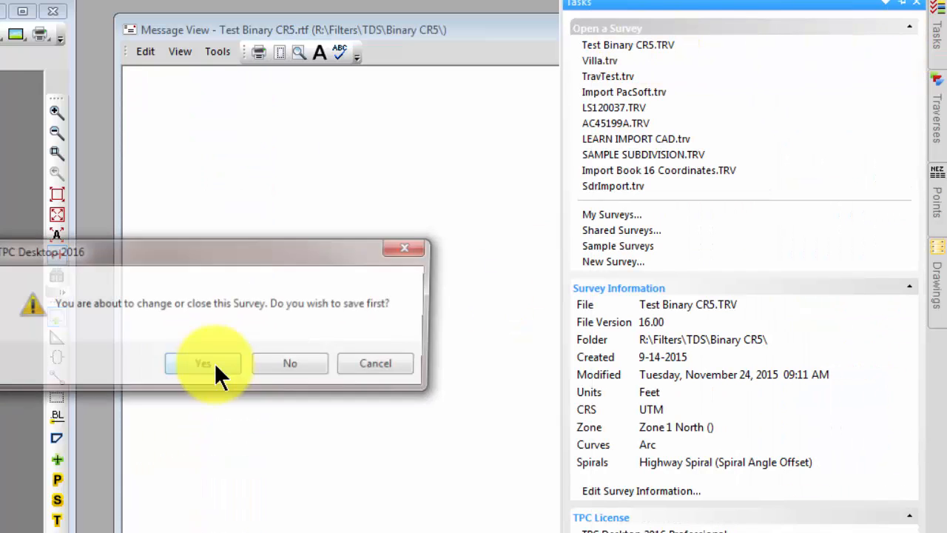
left_click(288, 365)
left_click(282, 384)
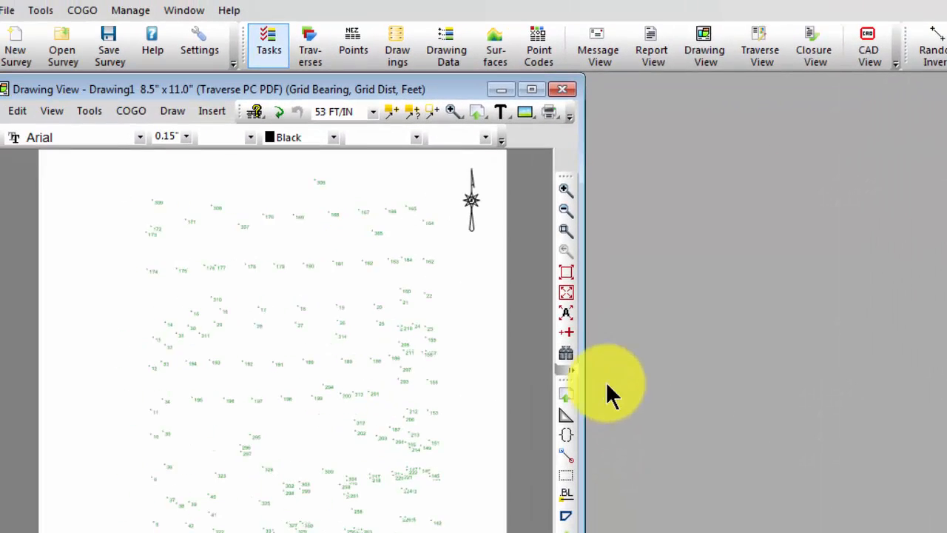
- Start a TDS Binary CR5 import without saving, clear the point label modifier, and set matching points to "Use existing point, and don't update it"
left_click(7, 10)
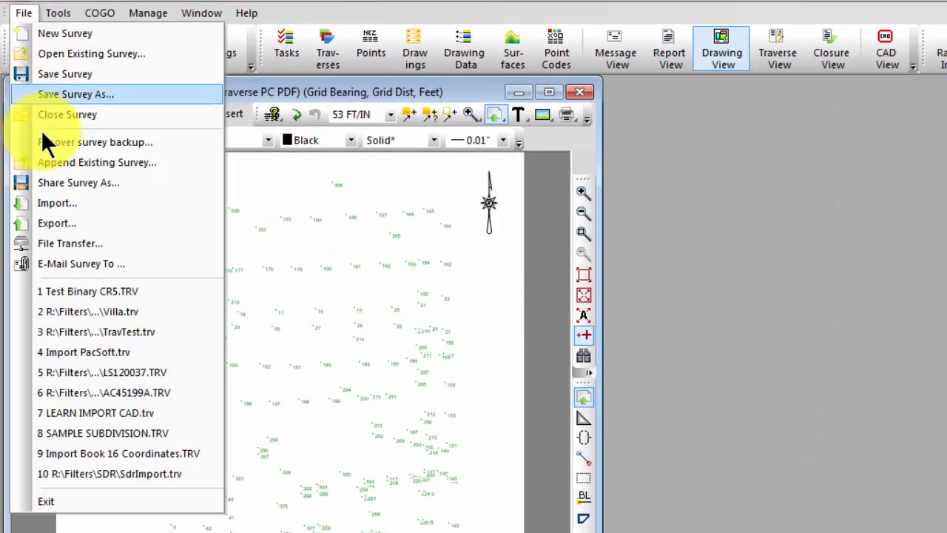
left_click(55, 201)
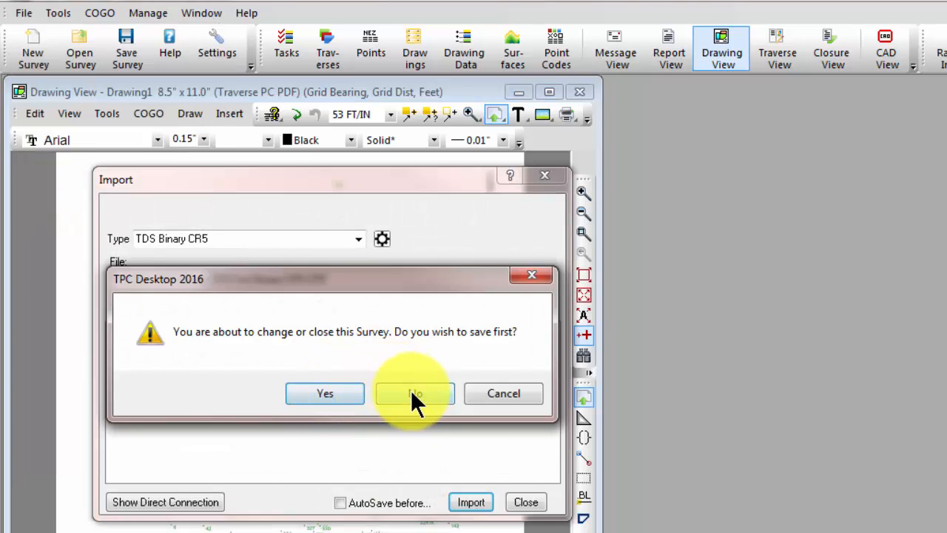
left_click(410, 390)
left_click(381, 238)
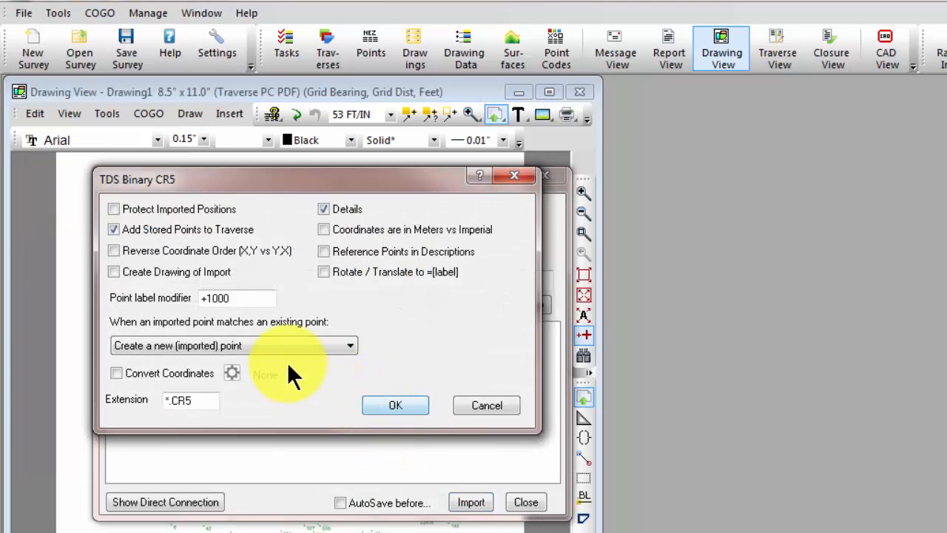
left_click_drag(260, 299, 187, 294)
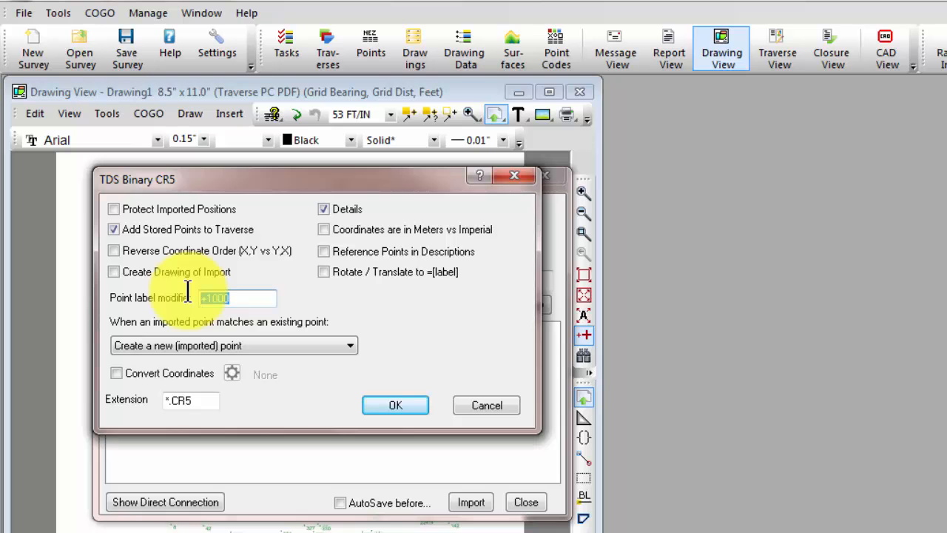
key("BackSpace")
left_click(347, 345)
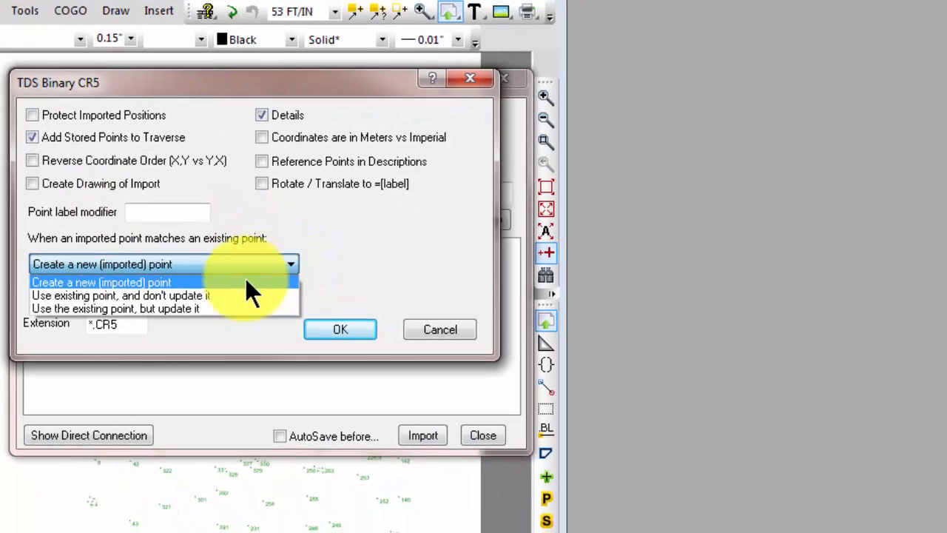
left_click(202, 294)
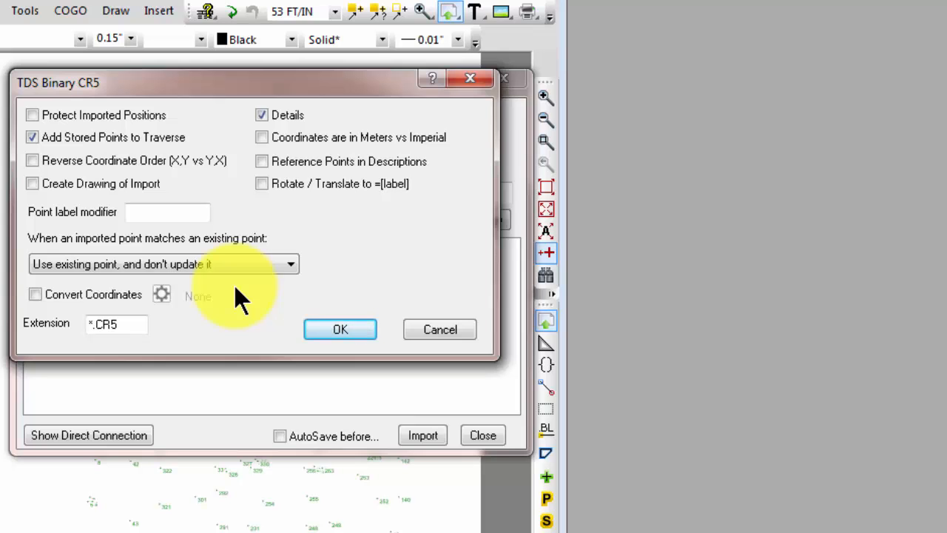
left_click(326, 325)
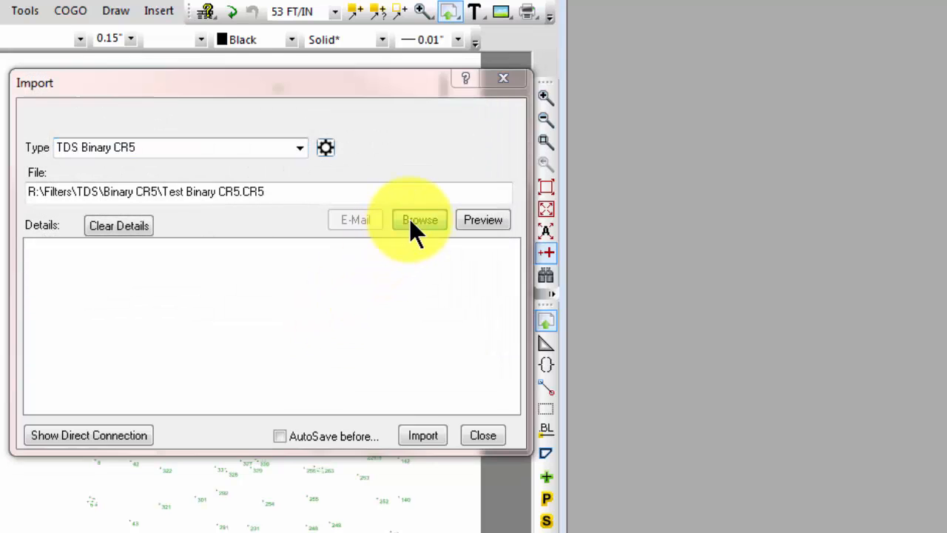
- Import sautrial2.cr5 from the Binary CR5 folder using the existing-point option and close the import dialog
left_click(411, 221)
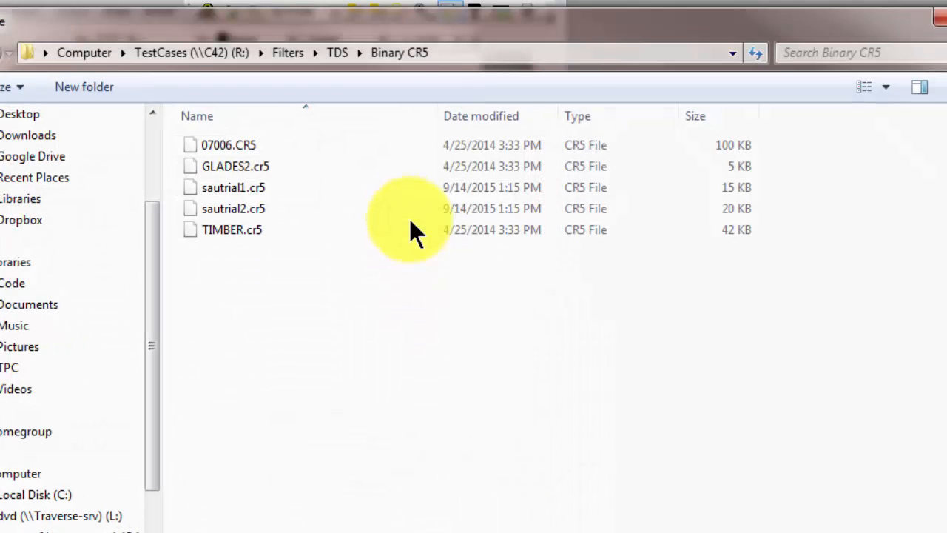
double_click(262, 209)
left_click(423, 435)
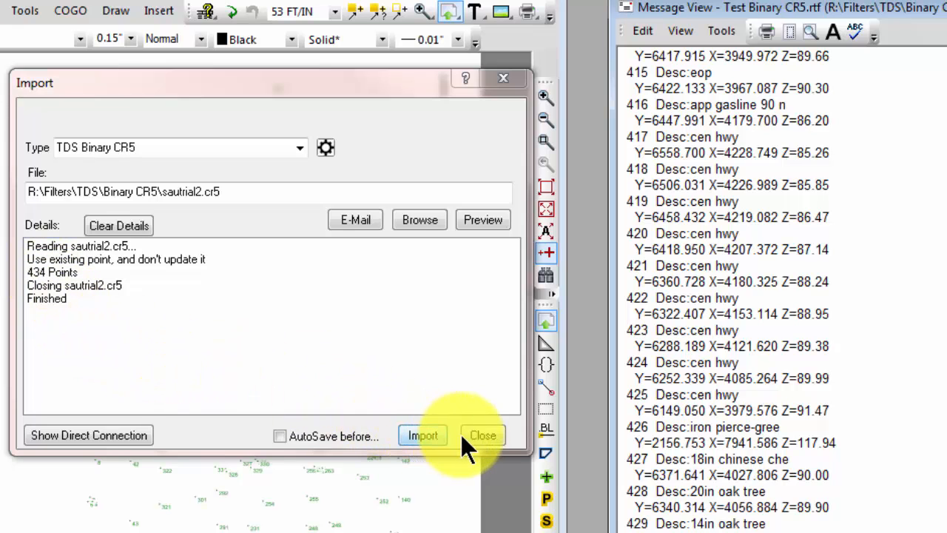
left_click(481, 435)
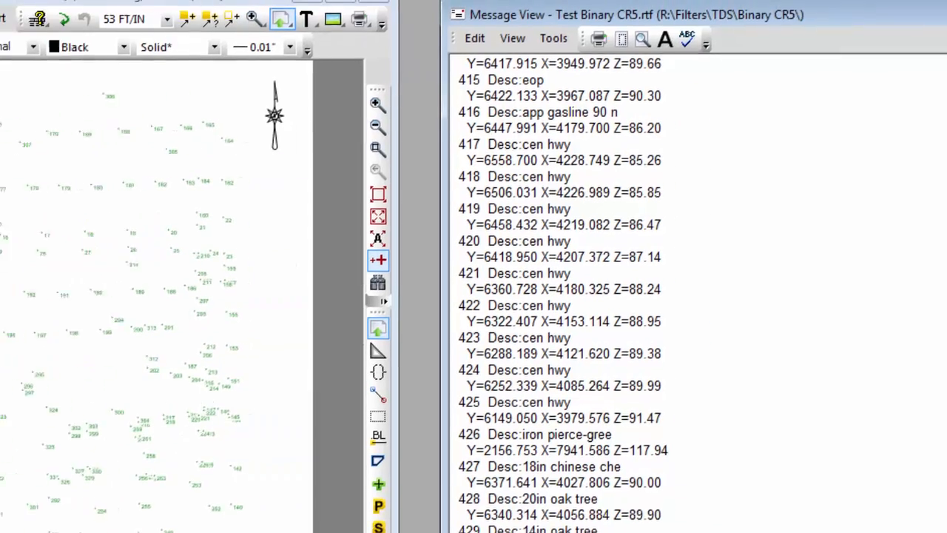
- Examine how the import log in the Message View treats matching points, from point 1 through the 330s
left_click_drag(914, 532, 883, 74)
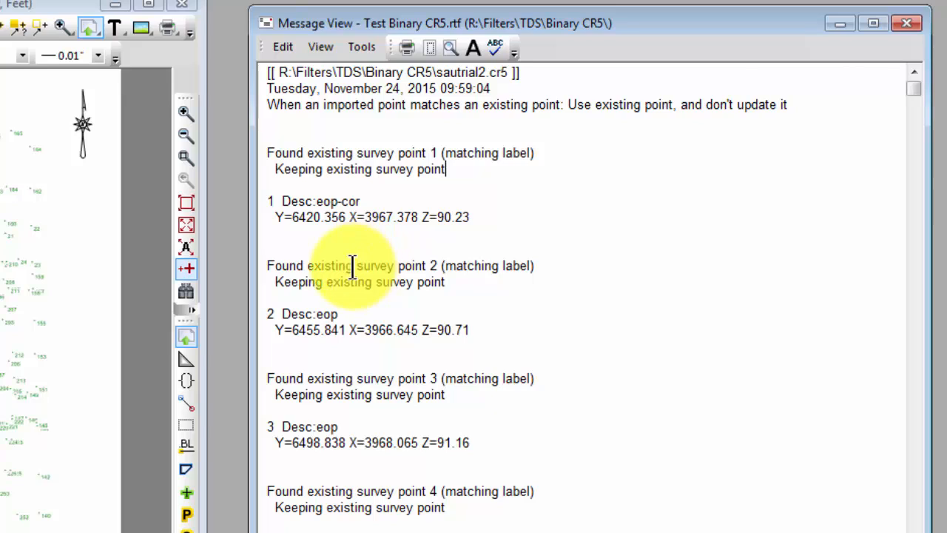
left_click(547, 273)
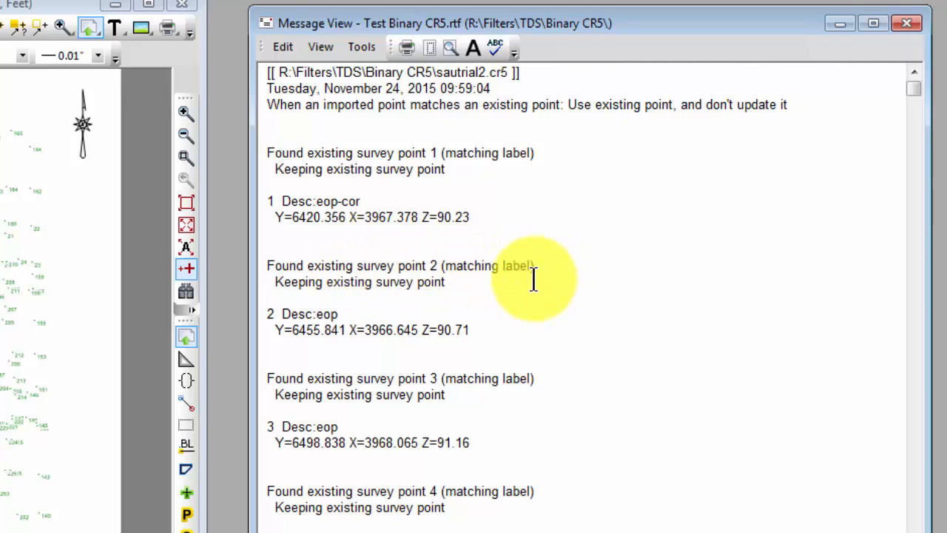
left_click(489, 339)
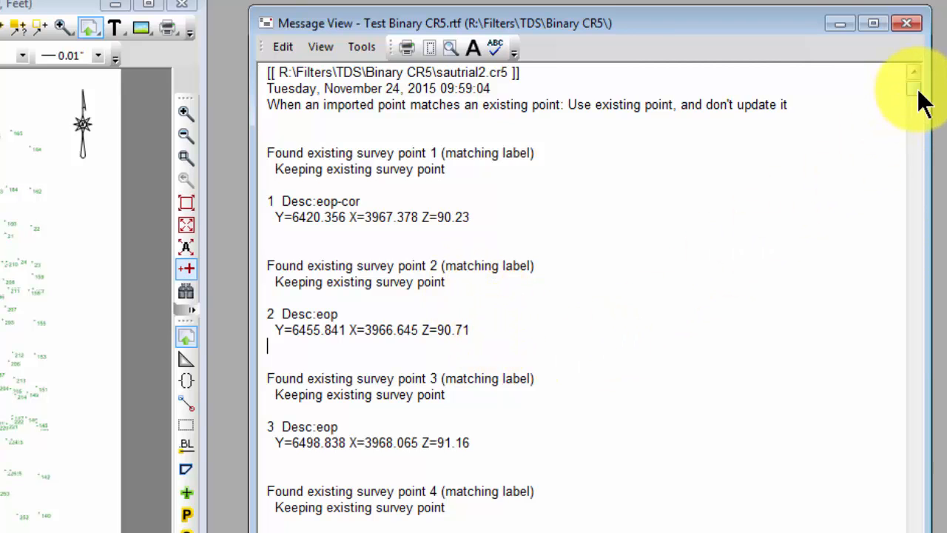
left_click_drag(915, 85, 944, 532)
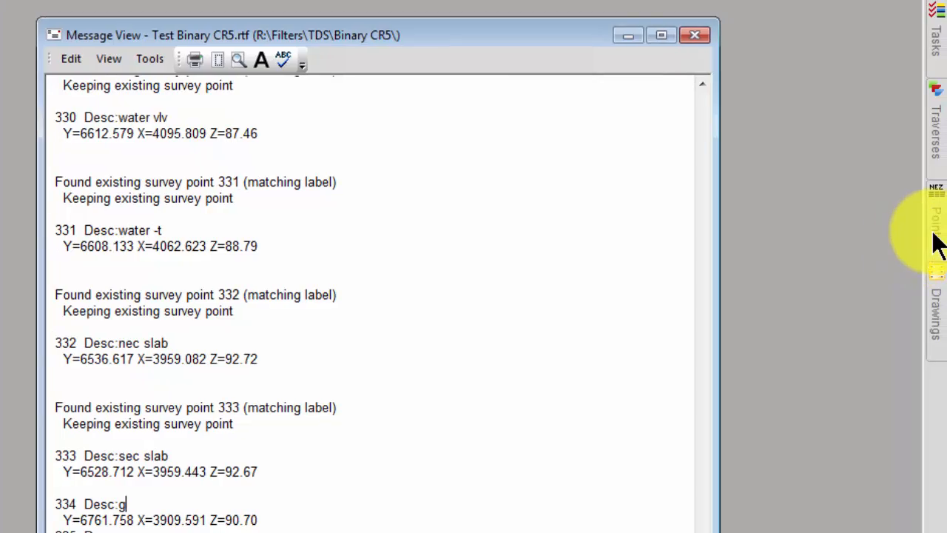
- Check the Points list for the points around 330 to 336 after the import
left_click(936, 241)
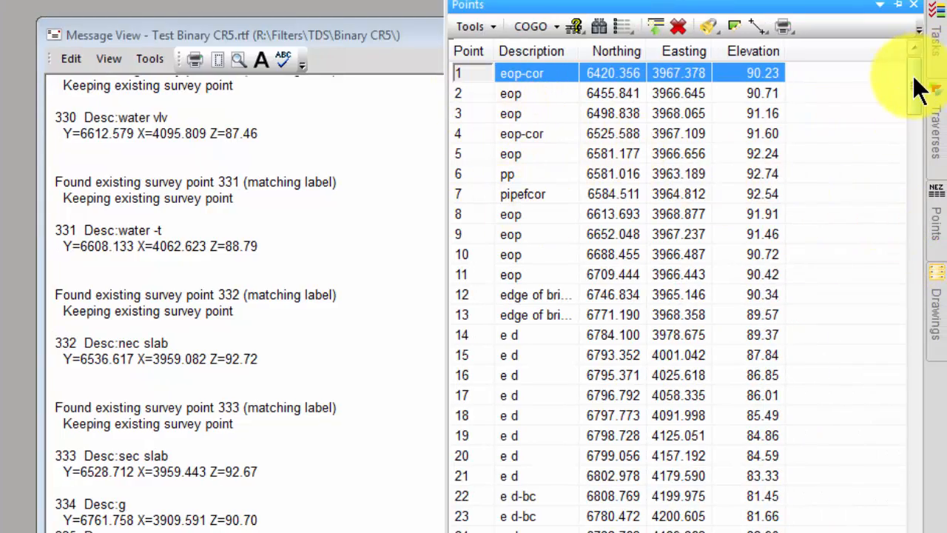
left_click_drag(916, 88, 890, 531)
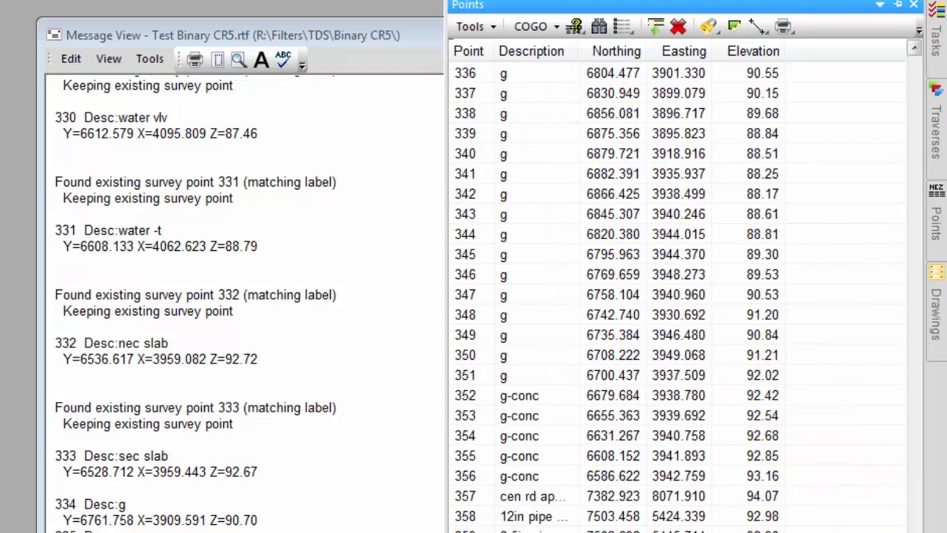
left_click_drag(914, 532, 914, 524)
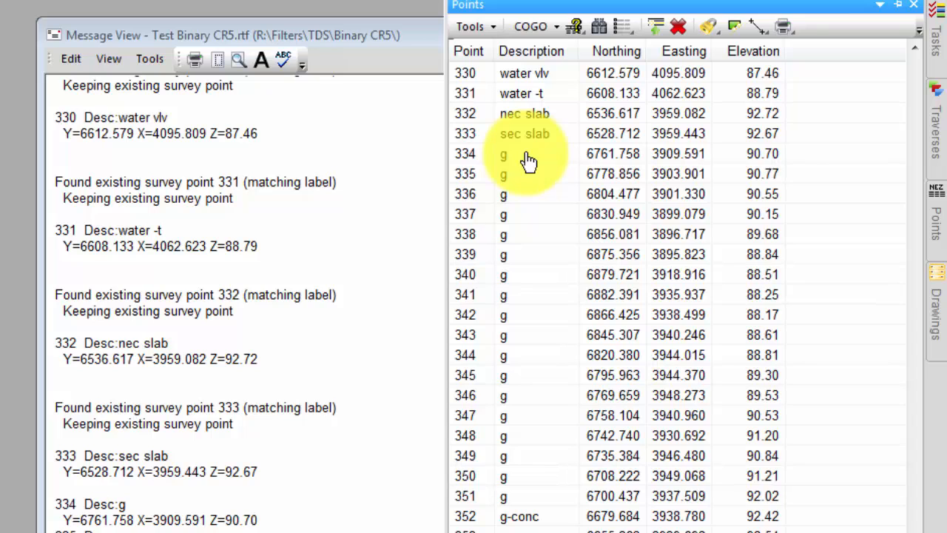
- Discard the import by reopening Test Binary CR5.TRV from the recent surveys without saving, and unlock the file
left_click(933, 52)
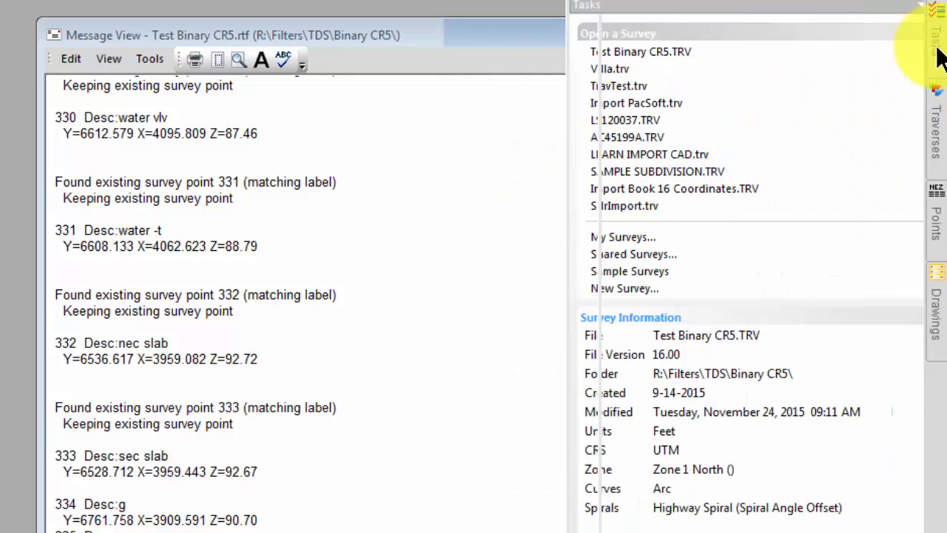
right_click(613, 60)
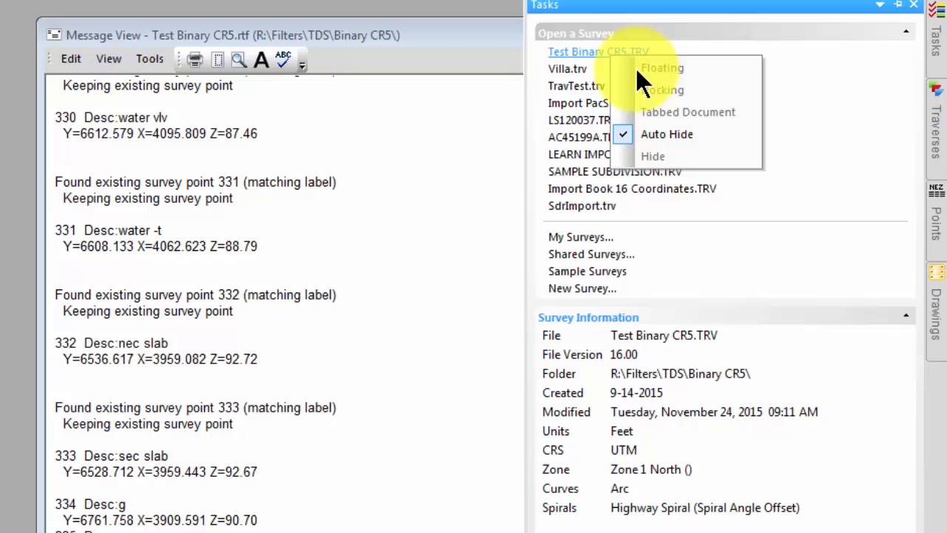
left_click(561, 64)
left_click(233, 399)
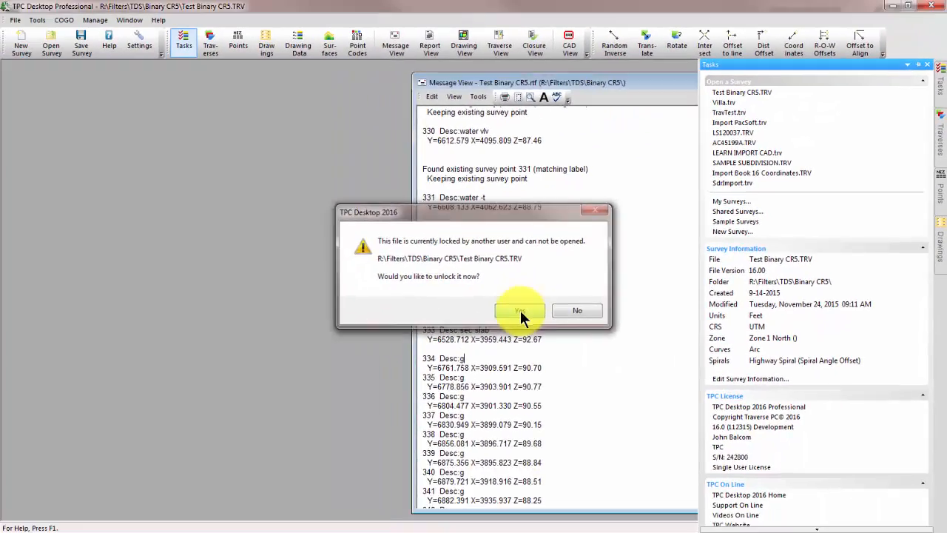
left_click(520, 310)
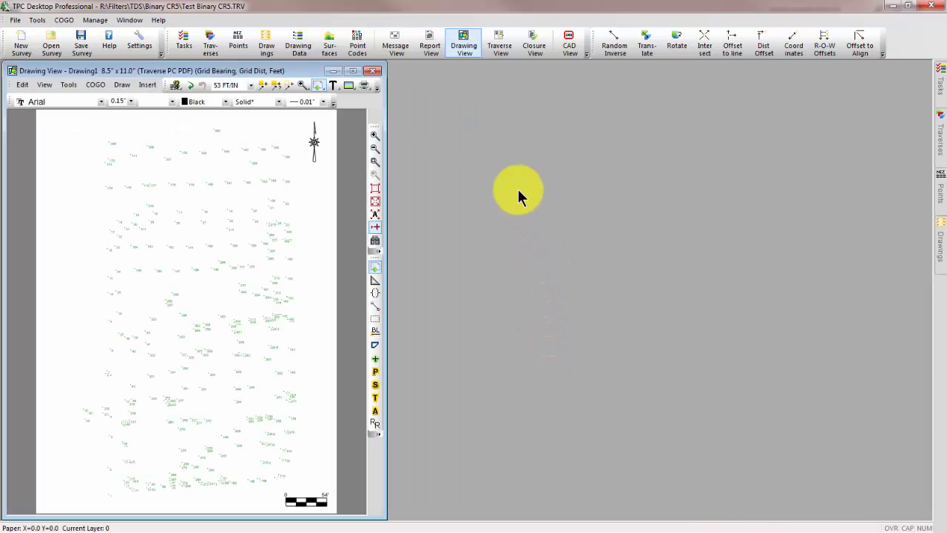
- Show the survey's Message View and clear all of its logged text
left_click(404, 50)
right_click(609, 188)
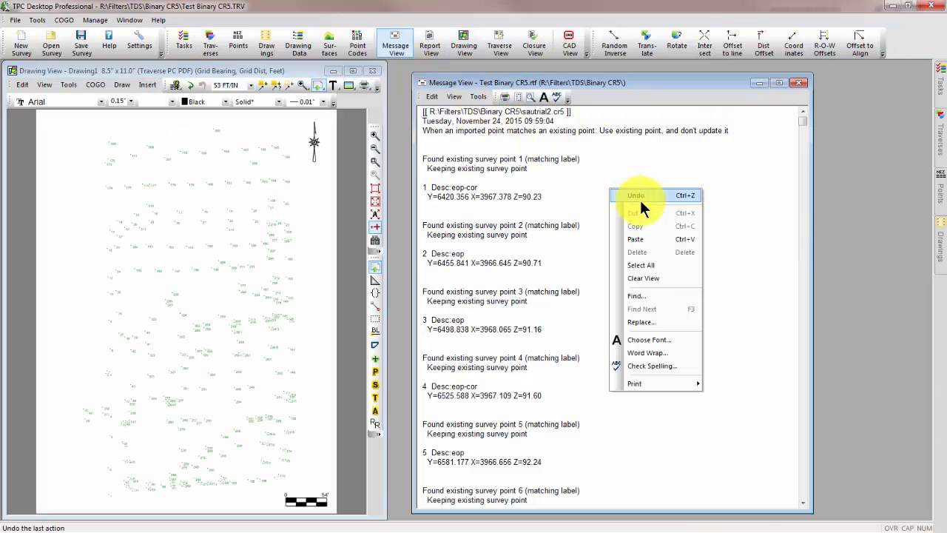
left_click(660, 279)
left_click(452, 297)
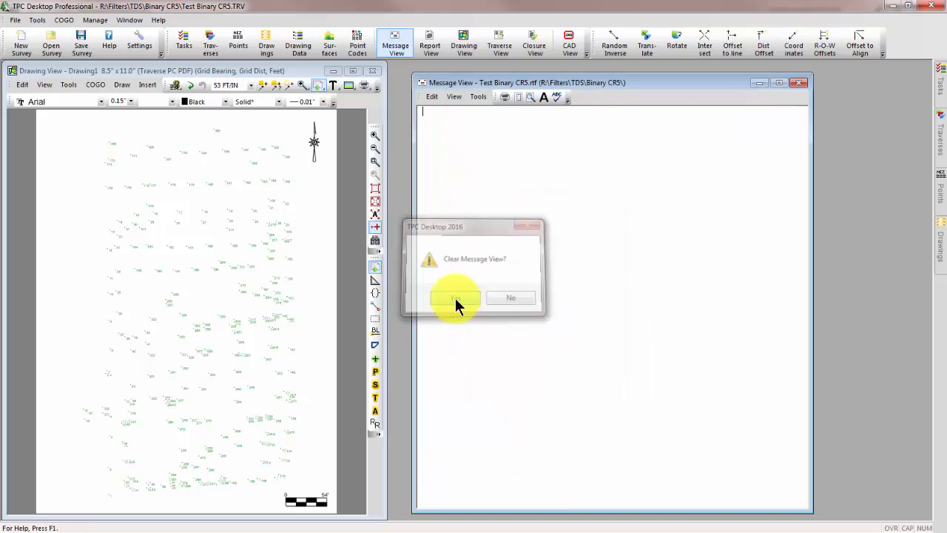
- Begin a TDS Binary CR5 import without saving the survey, and set matching points to "Use the existing point, but update it"
left_click(15, 20)
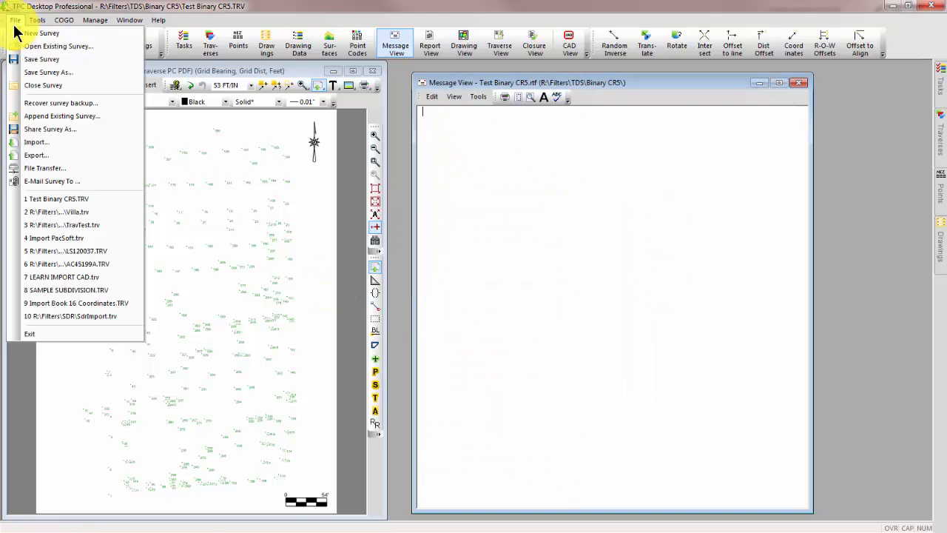
left_click(39, 140)
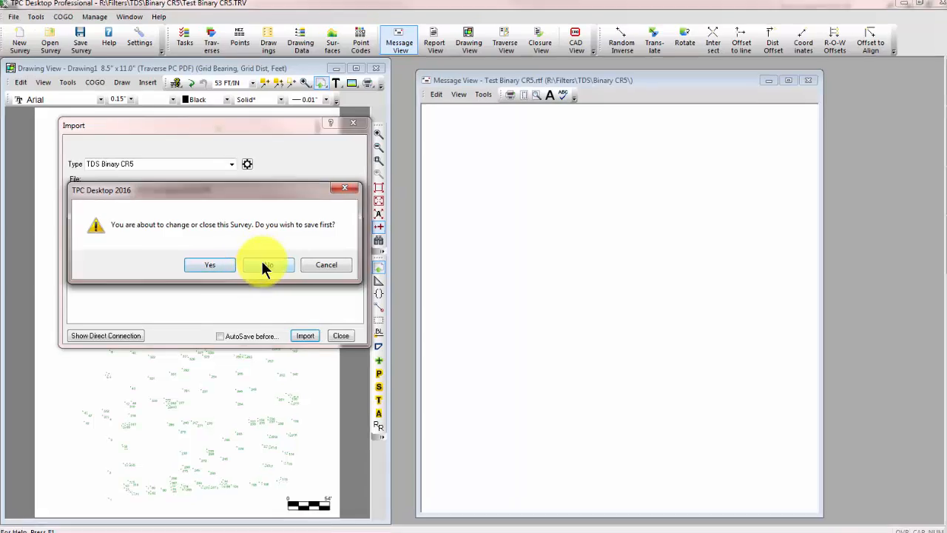
left_click(264, 264)
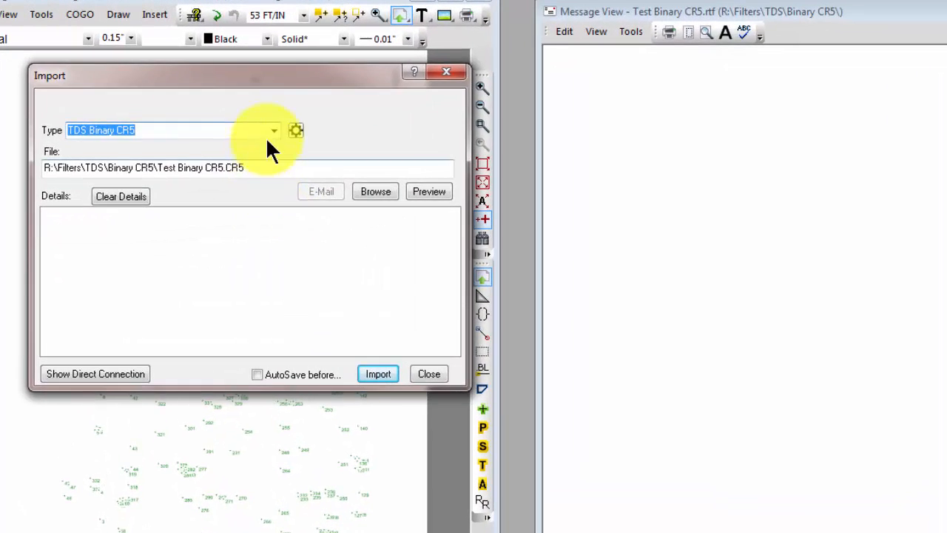
left_click(295, 129)
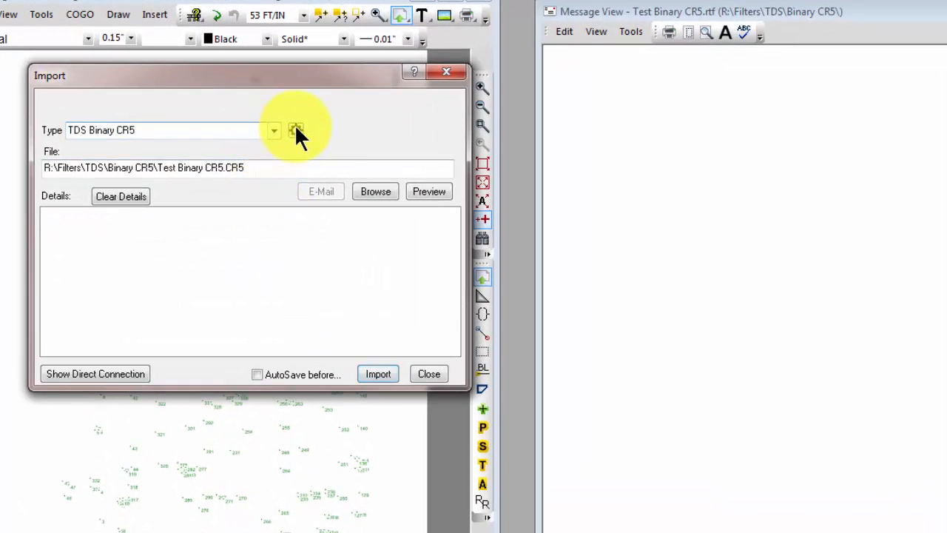
left_click(269, 231)
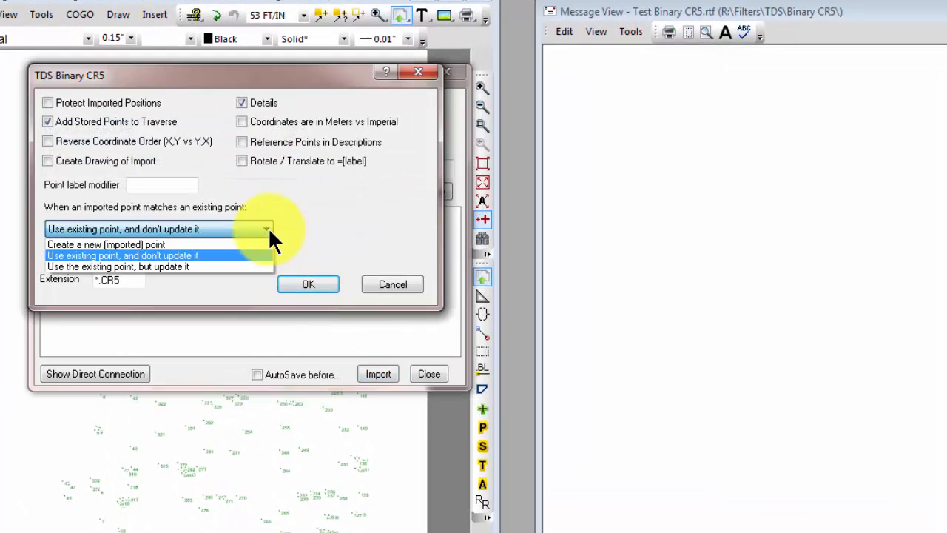
left_click(137, 265)
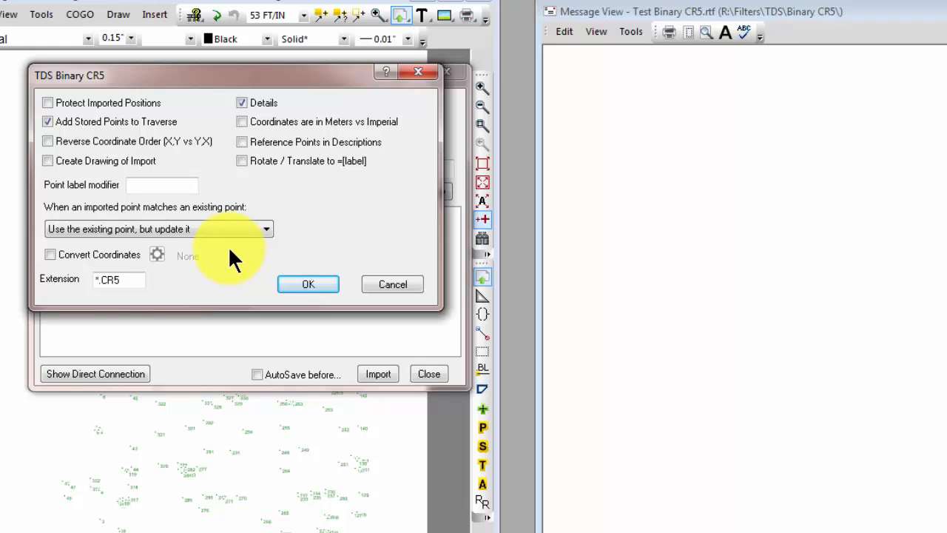
left_click(302, 286)
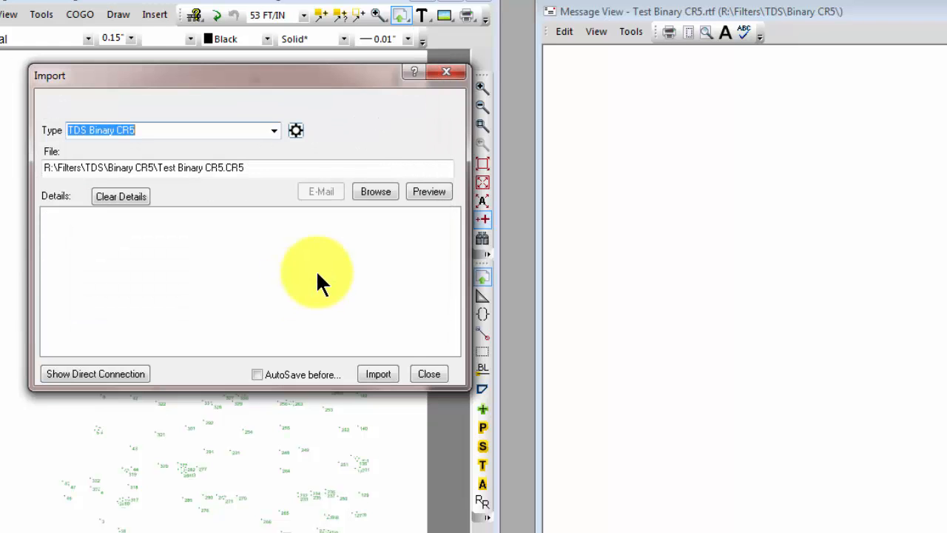
- Import sautrial2.cr5 from the Binary CR5 folder with the update option and close the import dialog
left_click(371, 190)
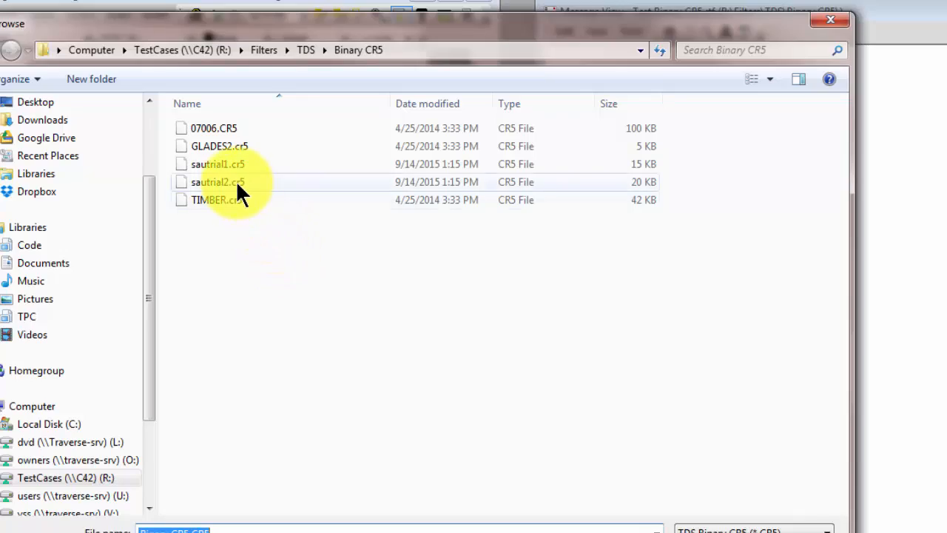
double_click(222, 182)
left_click(381, 372)
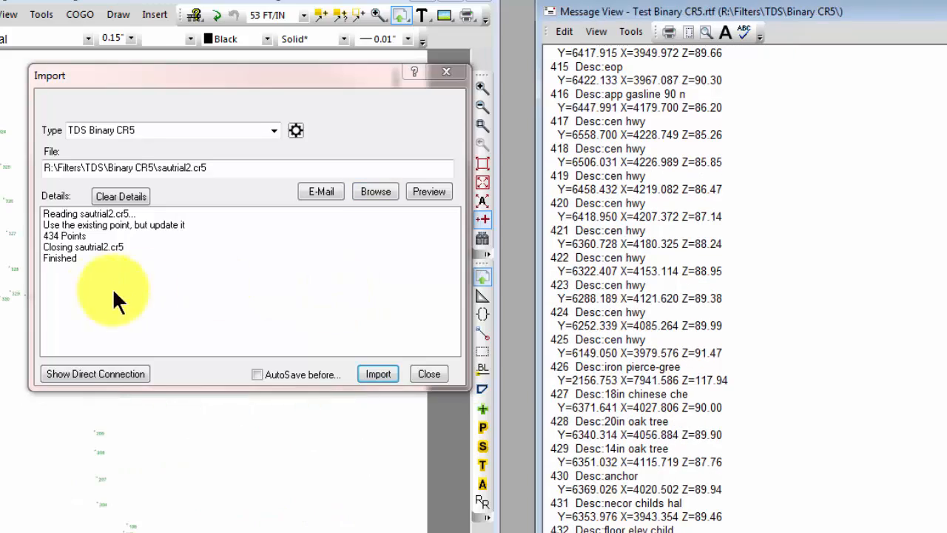
left_click(430, 373)
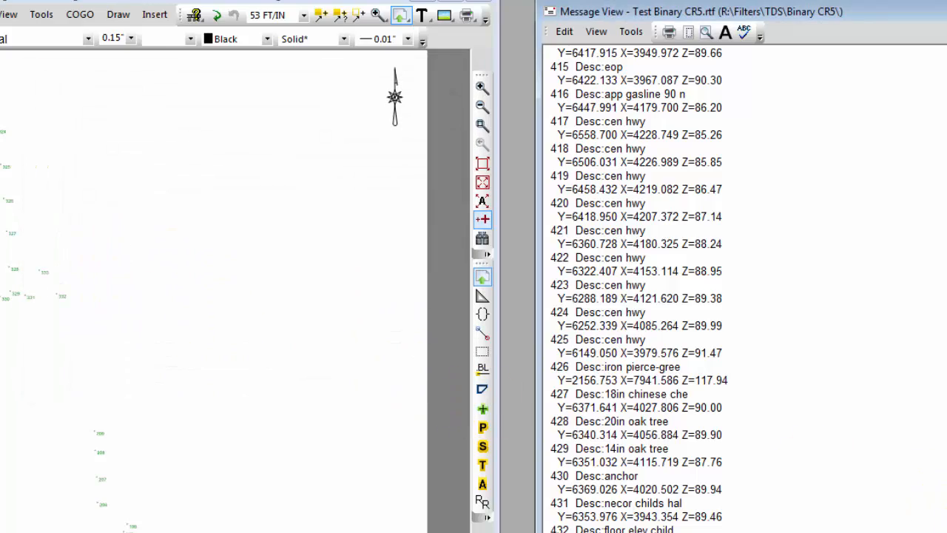
- Examine the import log for coordinate and description updates on points 1 and 2, and the treatment of points 333 and 334
left_click_drag(946, 504, 946, 63)
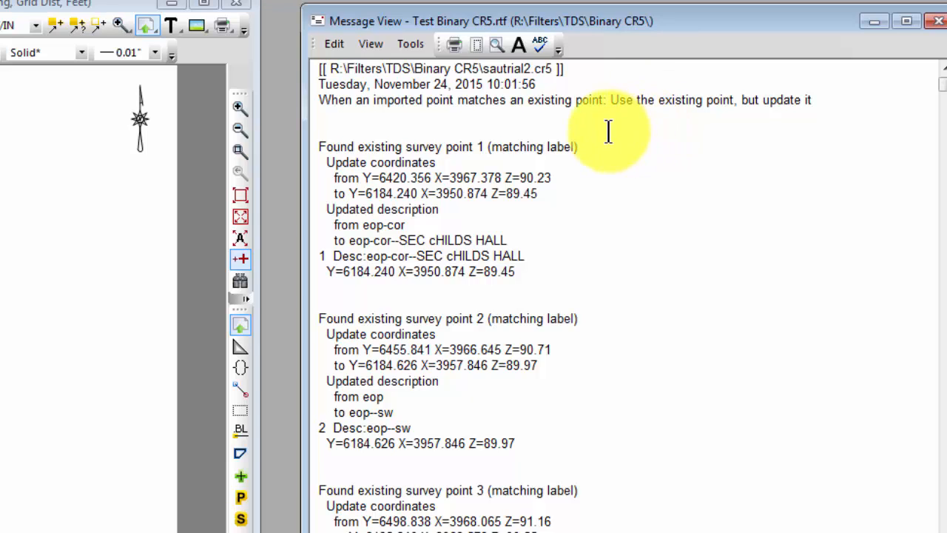
left_click(582, 147)
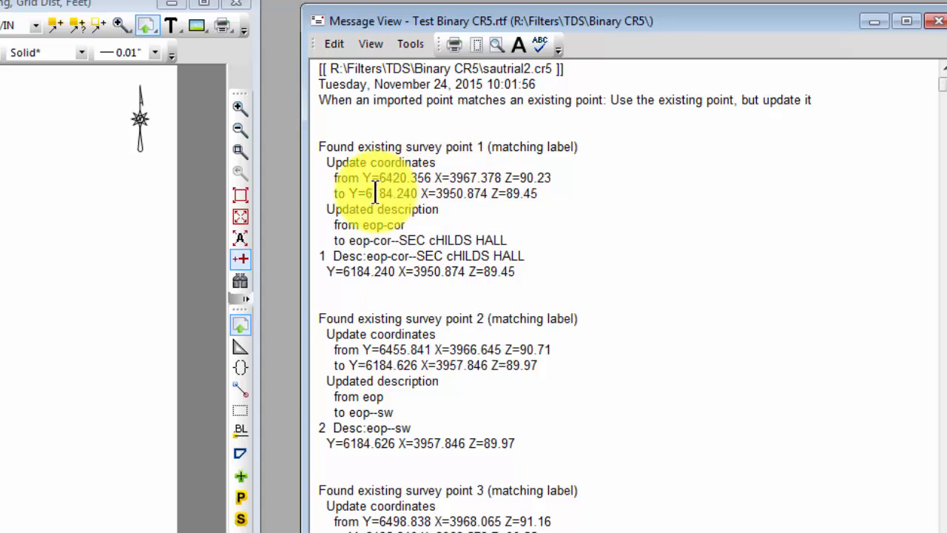
left_click(560, 175)
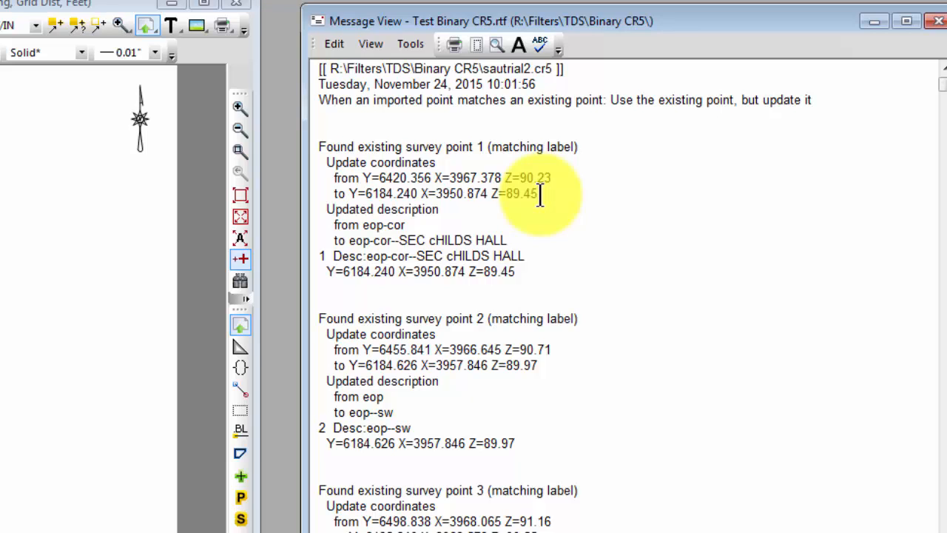
left_click(447, 211)
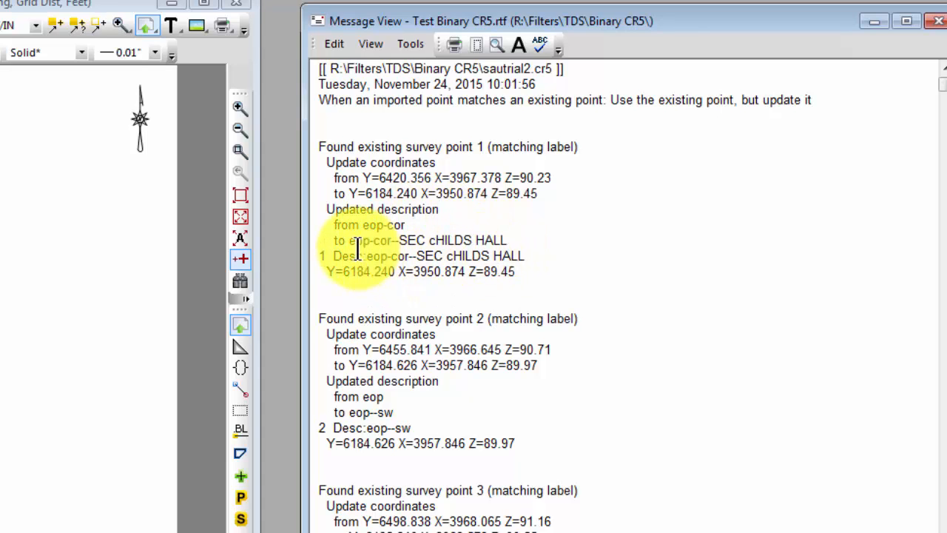
left_click_drag(351, 246, 388, 239)
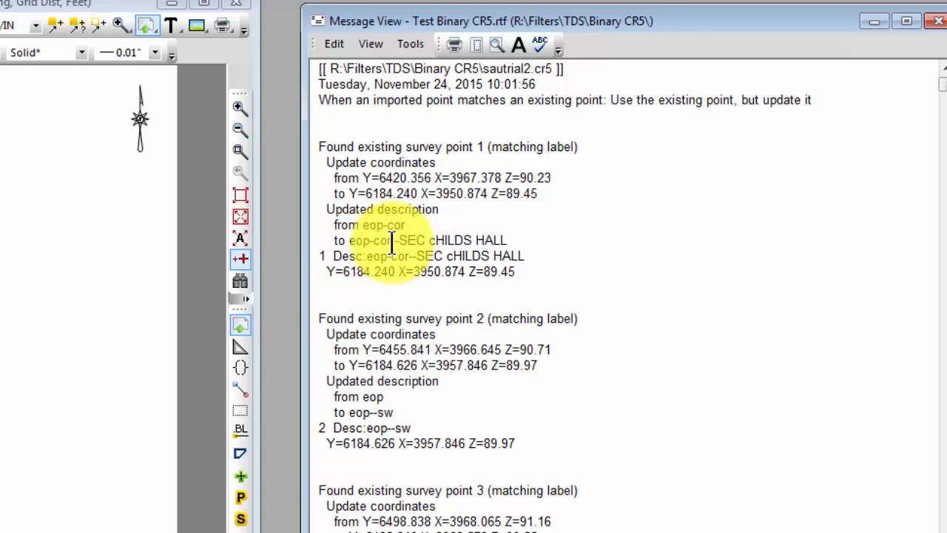
left_click_drag(391, 240, 507, 241)
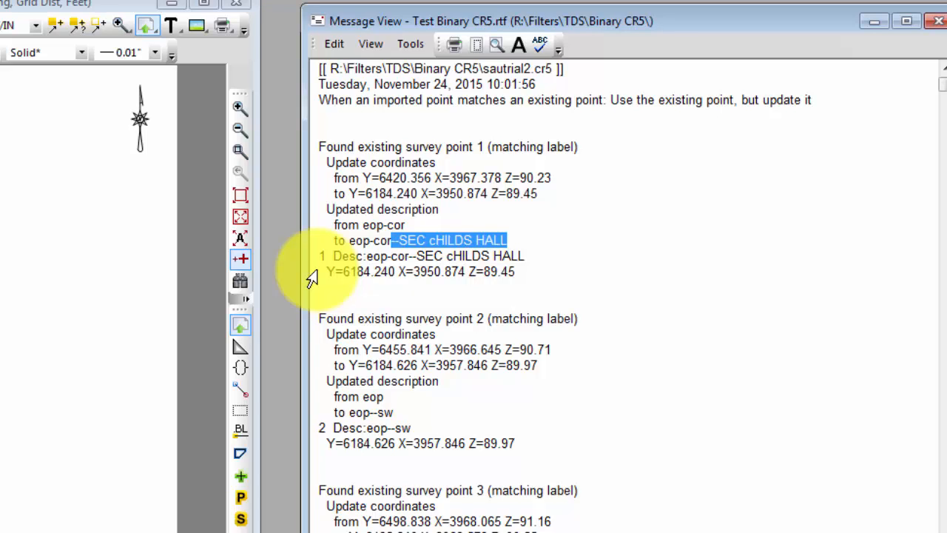
left_click(598, 318)
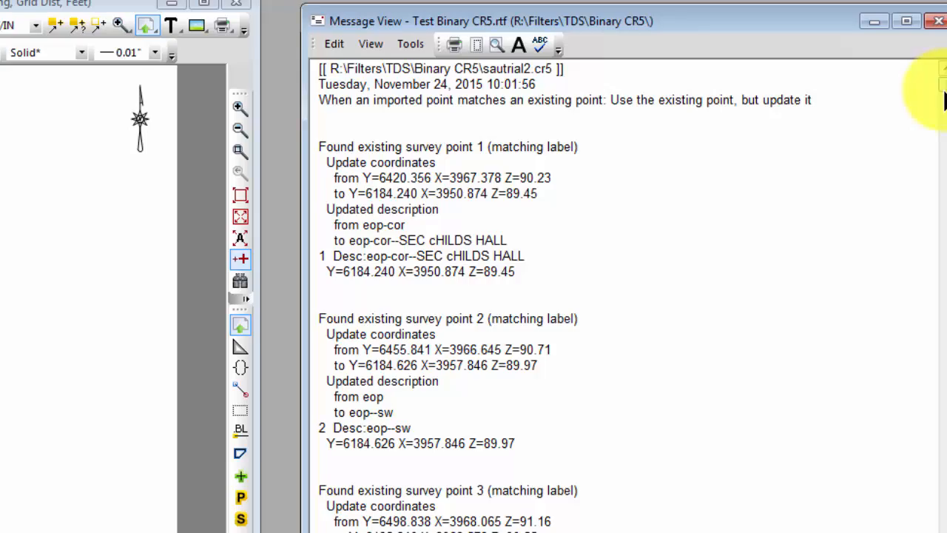
left_click_drag(945, 99, 939, 530)
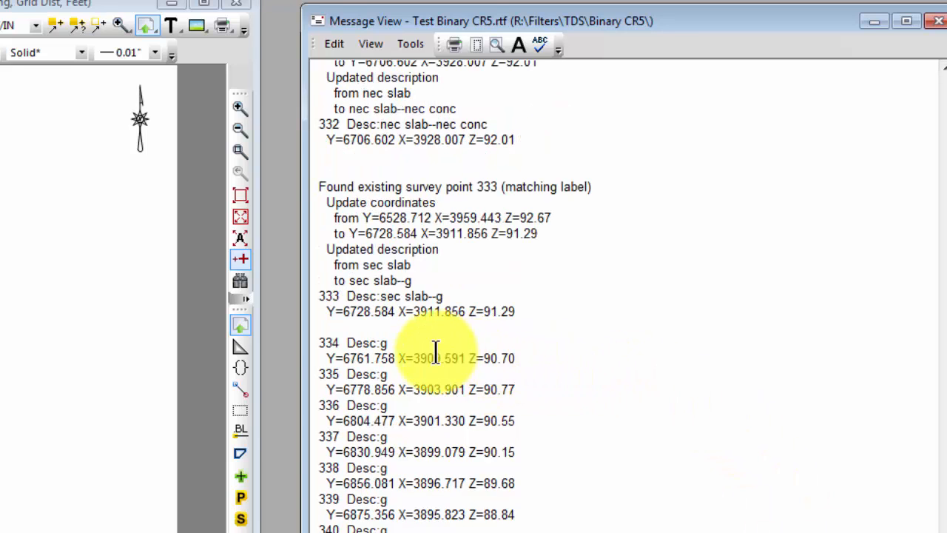
left_click(524, 358)
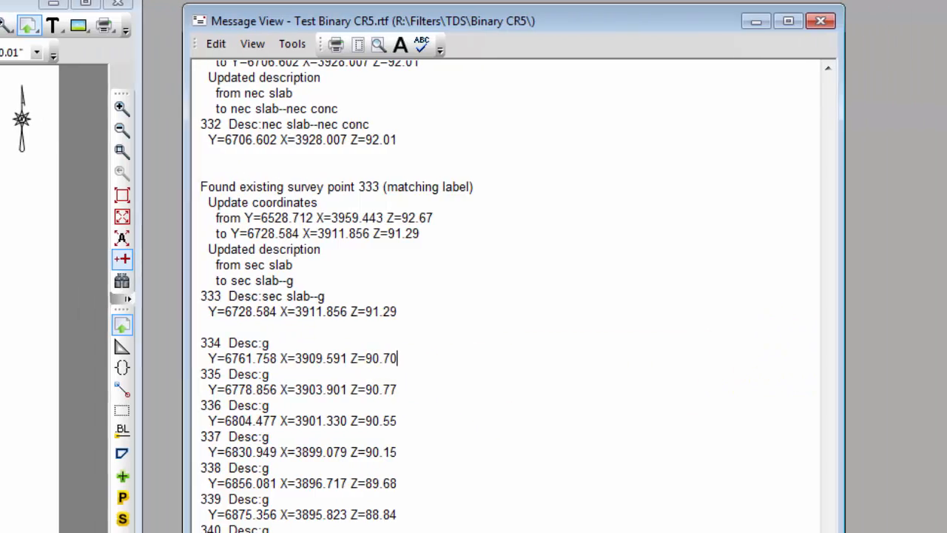
- Review the point descriptions and coordinates in the Points list, and fit the Drawing View to the points
left_click(937, 212)
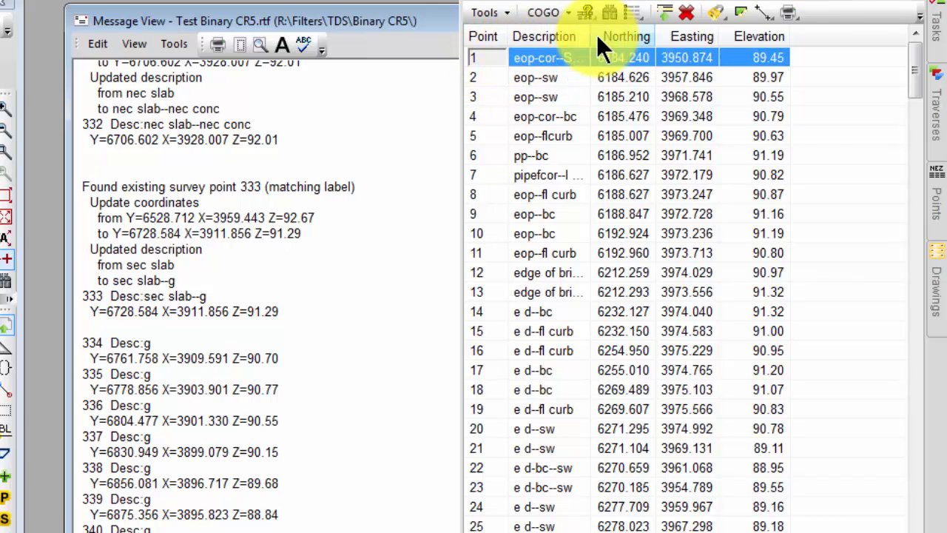
left_click_drag(604, 32, 684, 43)
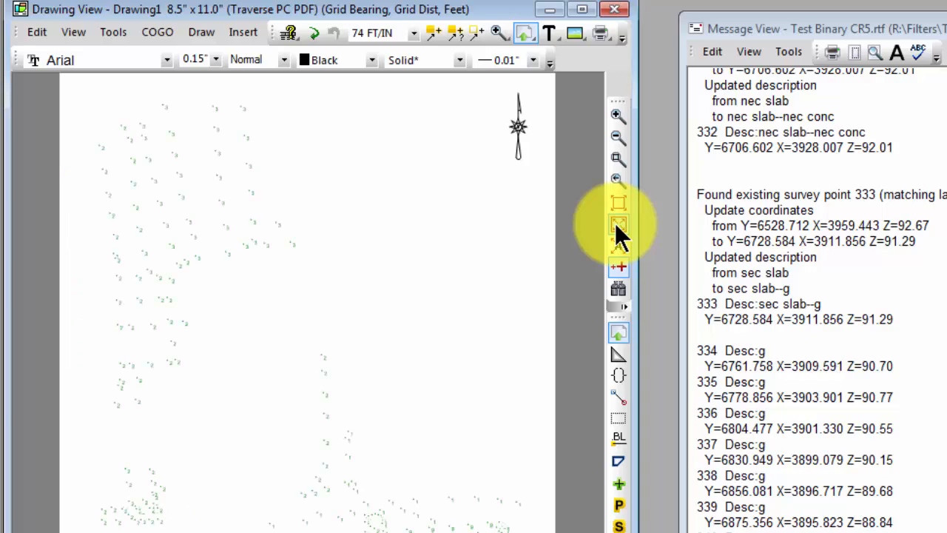
left_click(616, 224)
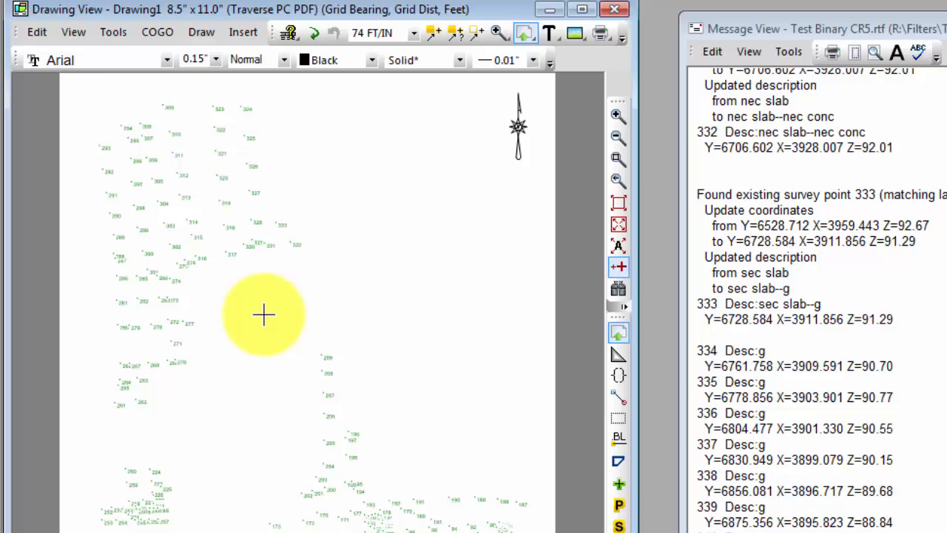
- Reopen the TDS Binary CR5 import settings without saving, and review the point label modifier and the matching-point choices
left_click(30, 11)
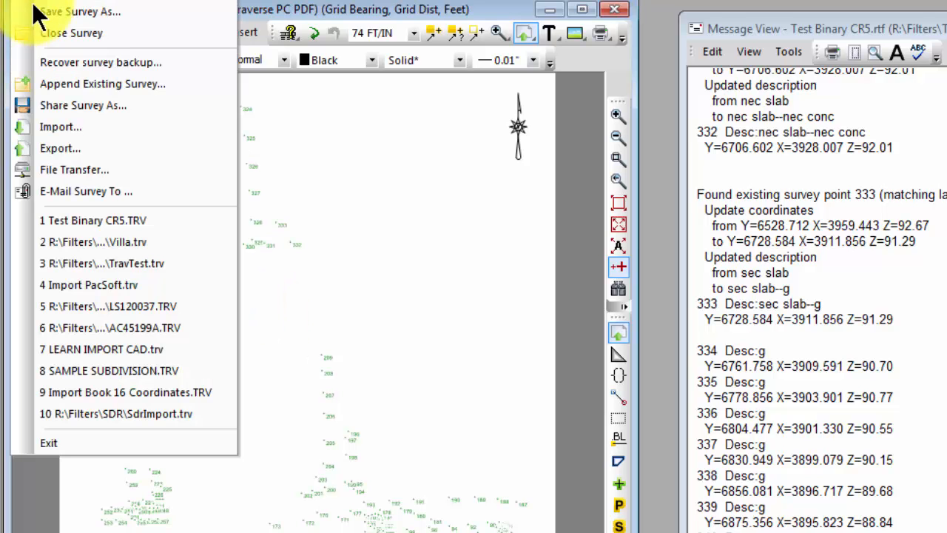
left_click(50, 123)
left_click(425, 327)
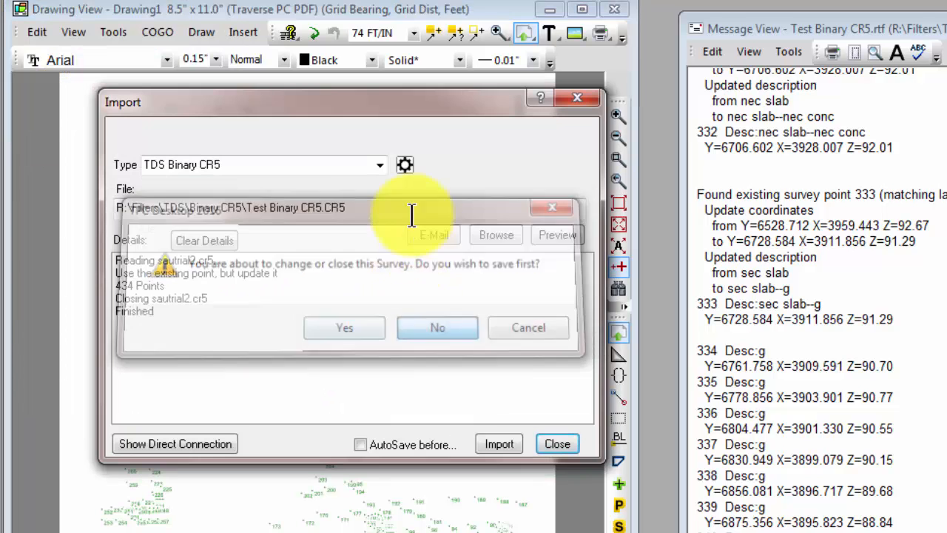
left_click(406, 163)
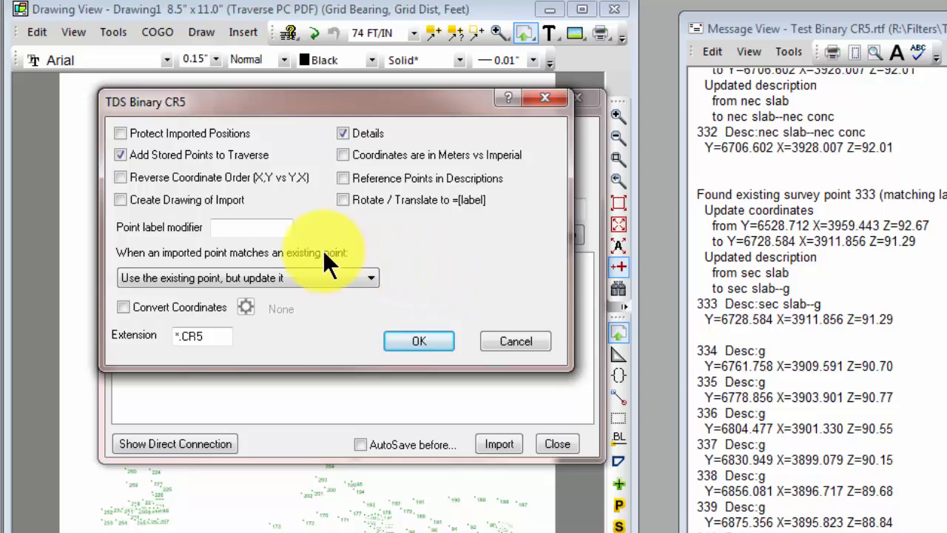
left_click(235, 223)
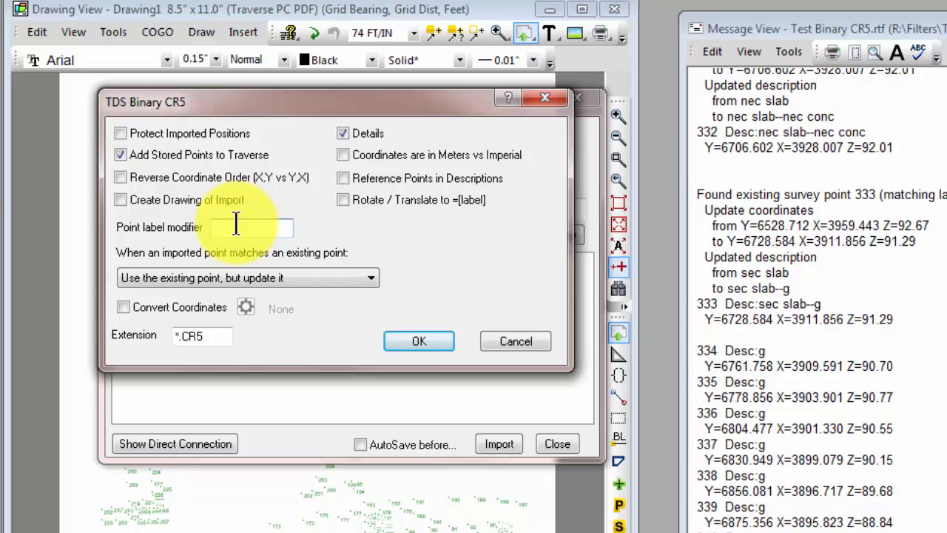
left_click(370, 279)
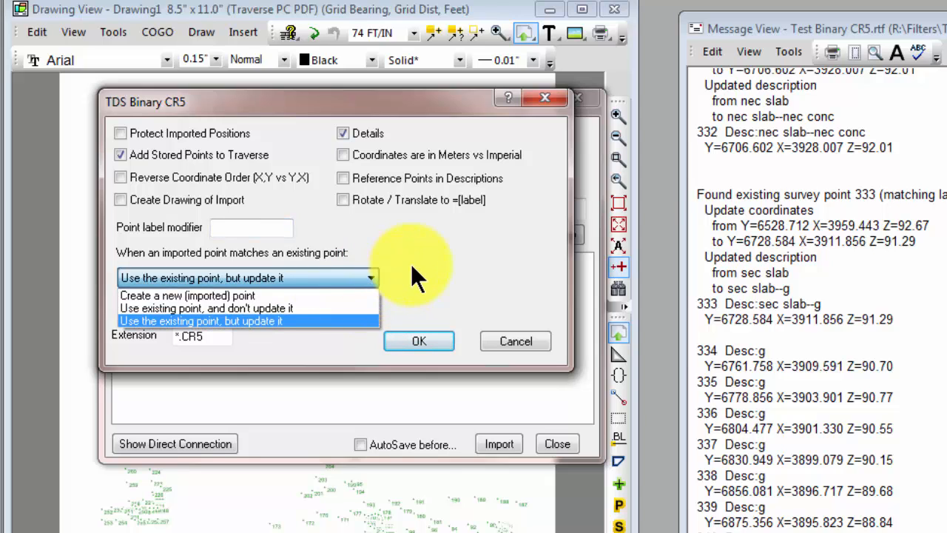